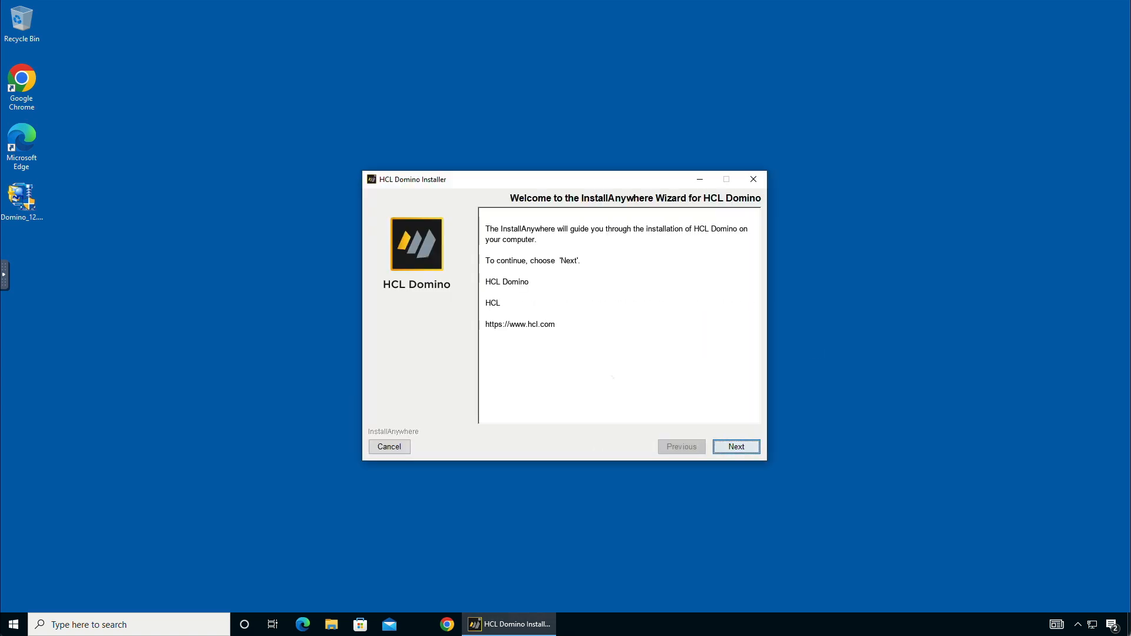
Step: Accept the license and install Domino Enterprise Server into the default C:\Program Files\HCL\Domino directories
{"action": "left_click", "coordinate": [739, 451]}
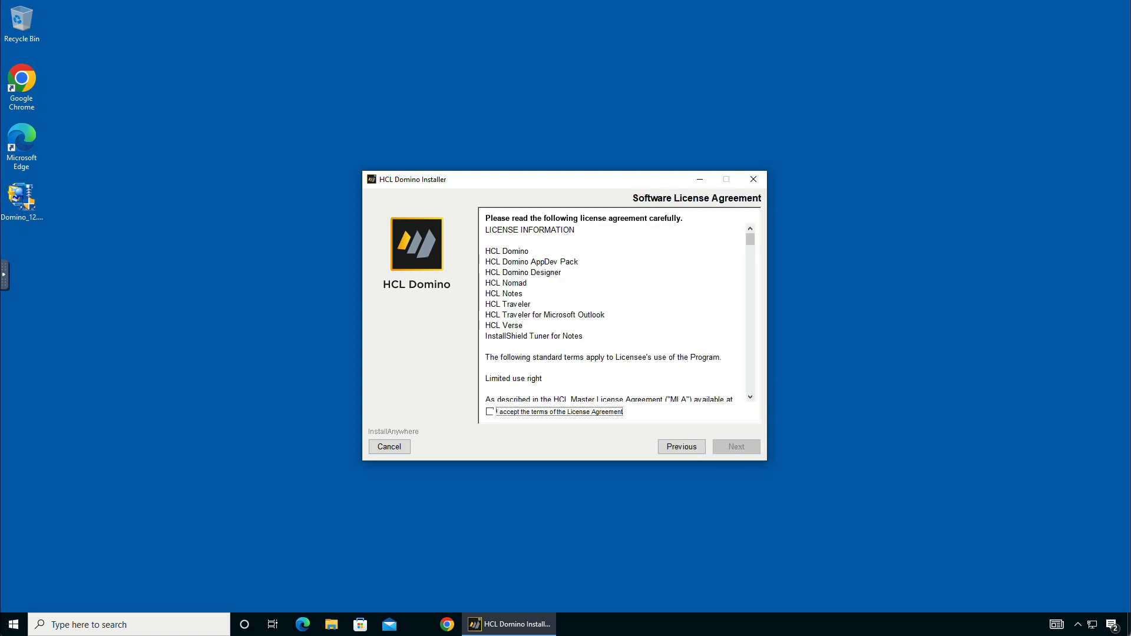
{"action": "key", "text": "space"}
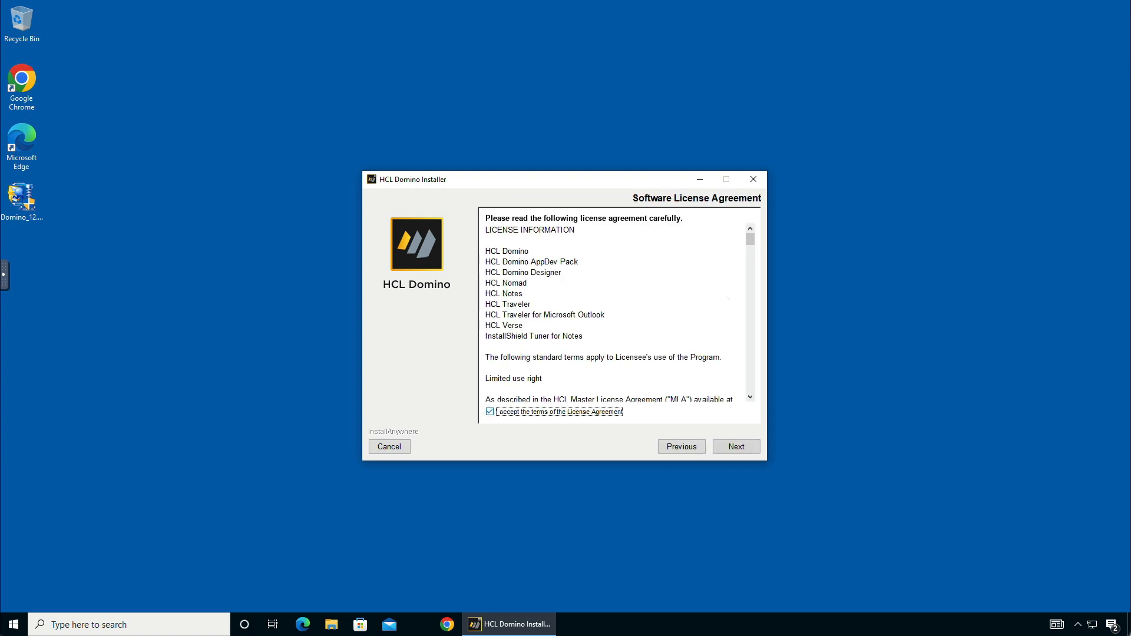
{"action": "left_click", "coordinate": [739, 446]}
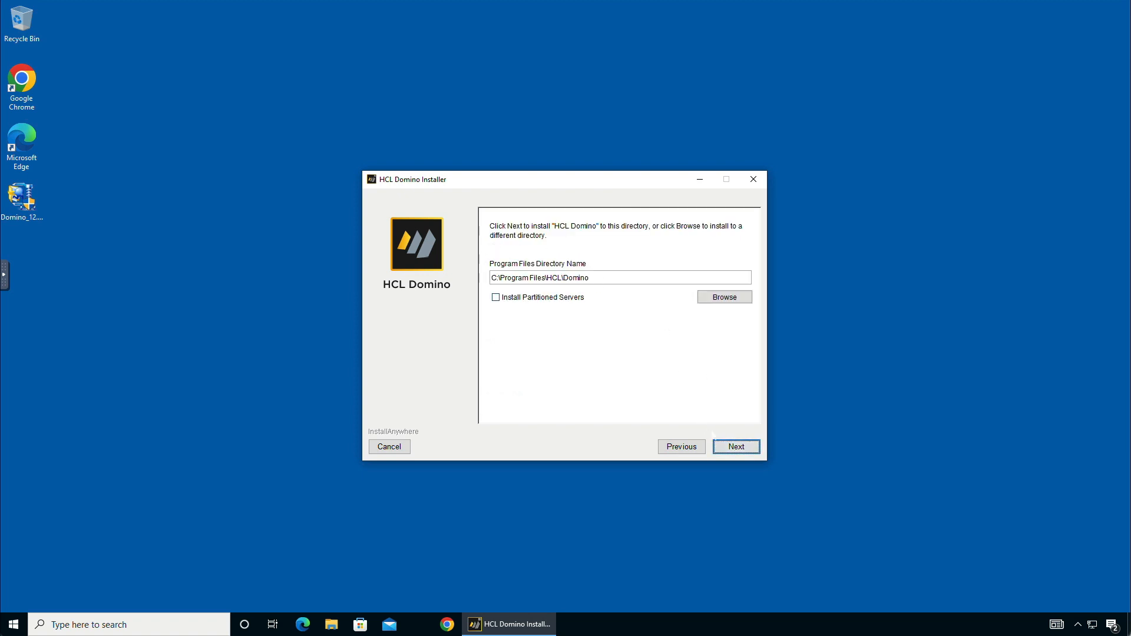
{"action": "left_click", "coordinate": [744, 451]}
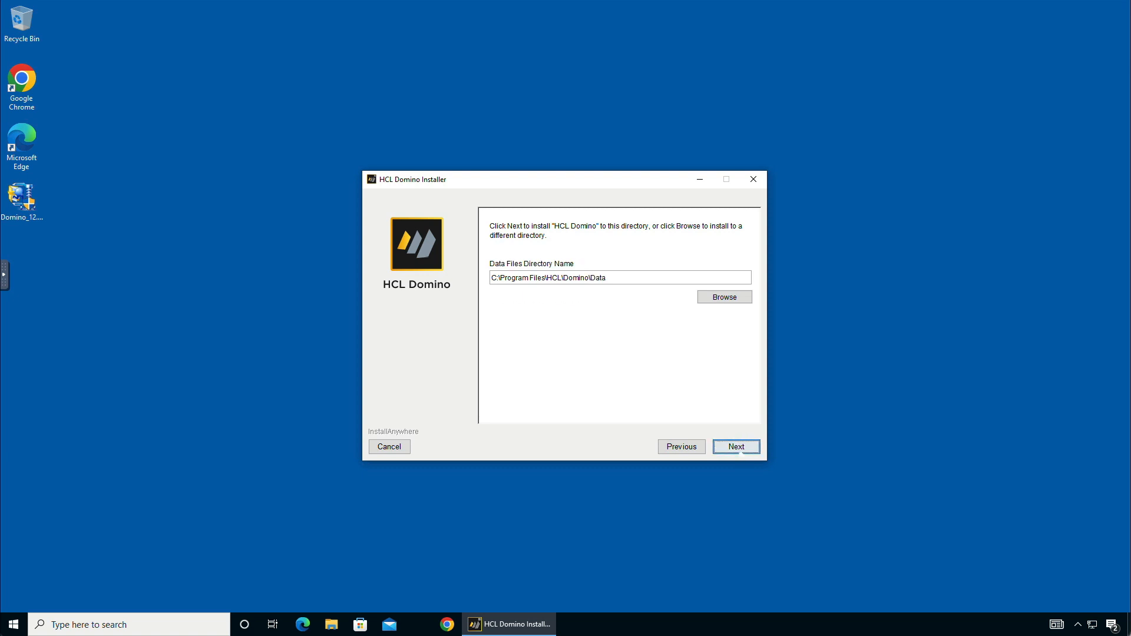
{"action": "left_click", "coordinate": [744, 450]}
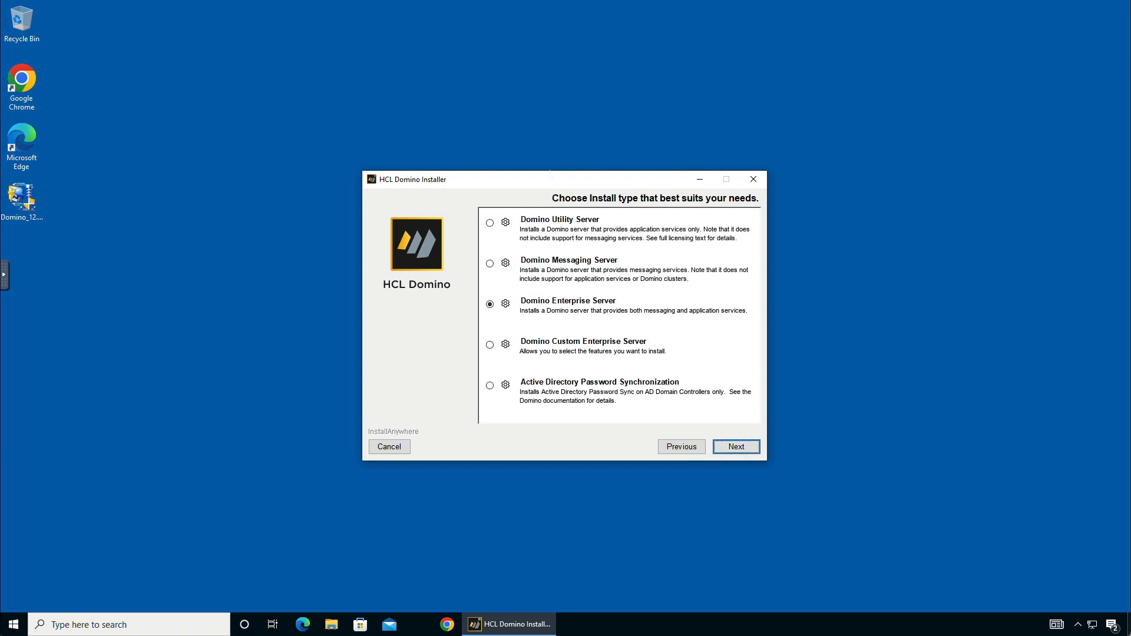
{"action": "left_click", "coordinate": [739, 448]}
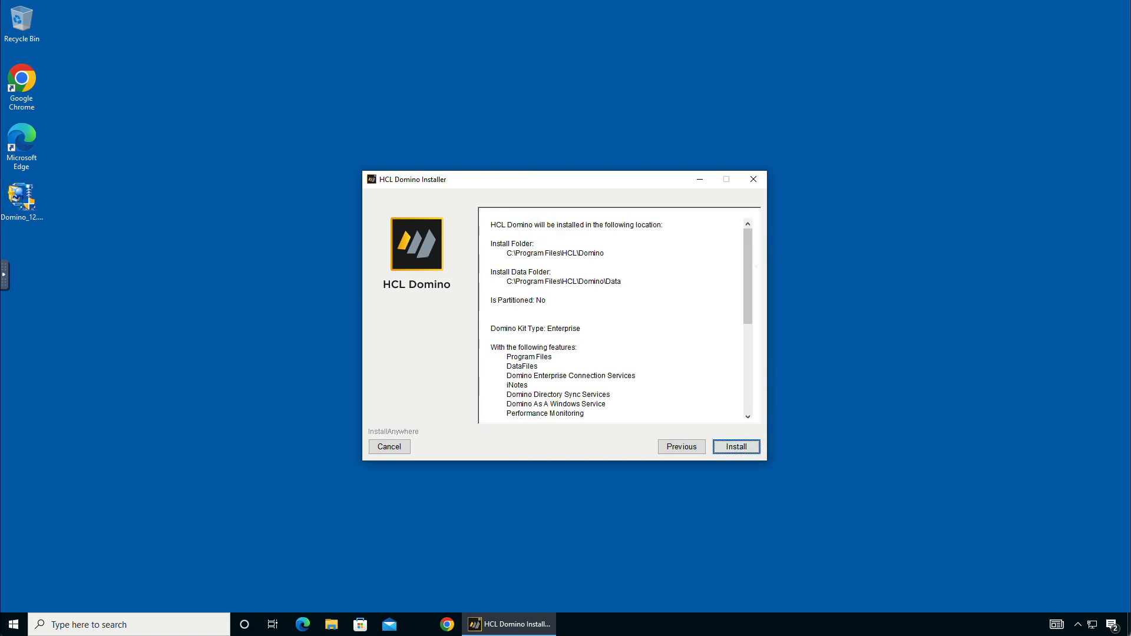
{"action": "left_click", "coordinate": [736, 447]}
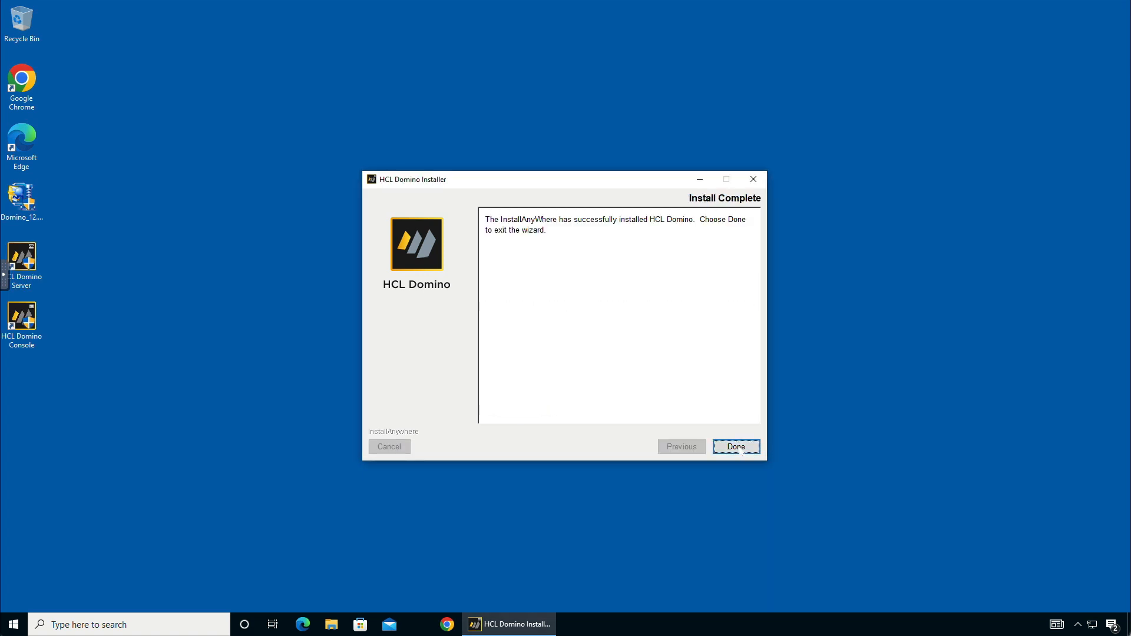
Step: Close the installer and move the HCL Domino Server and Console shortcuts into a new desktop column
{"action": "left_click", "coordinate": [738, 447]}
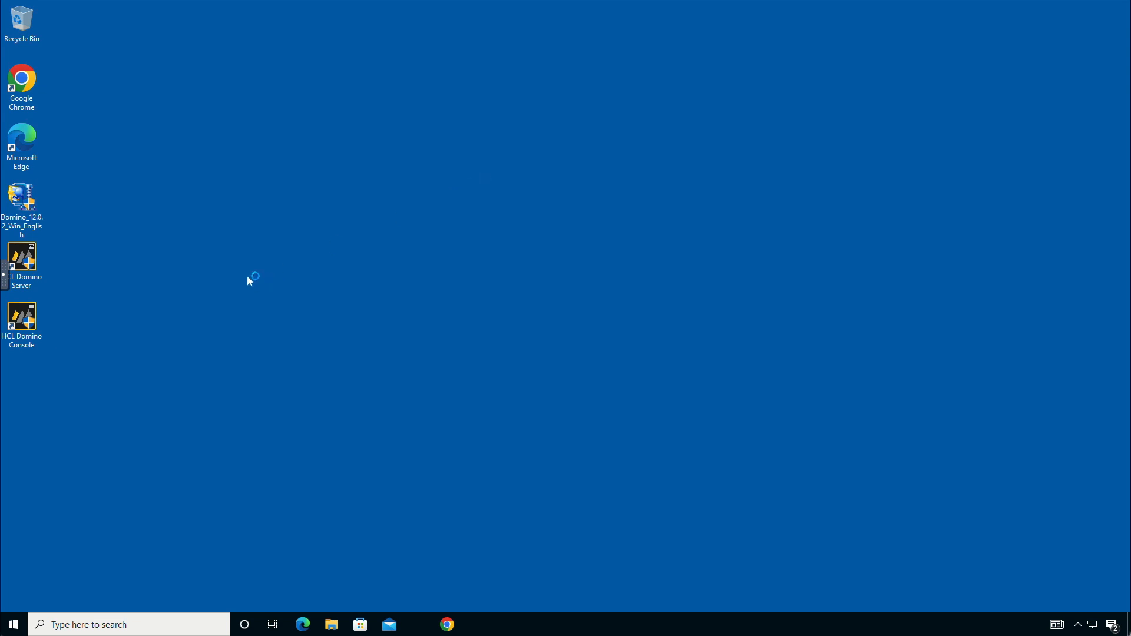
{"action": "left_click_drag", "start_coordinate": [24, 259], "coordinate": [113, 259]}
{"action": "left_click_drag", "start_coordinate": [22, 321], "coordinate": [112, 322]}
{"action": "left_click", "coordinate": [275, 268]}
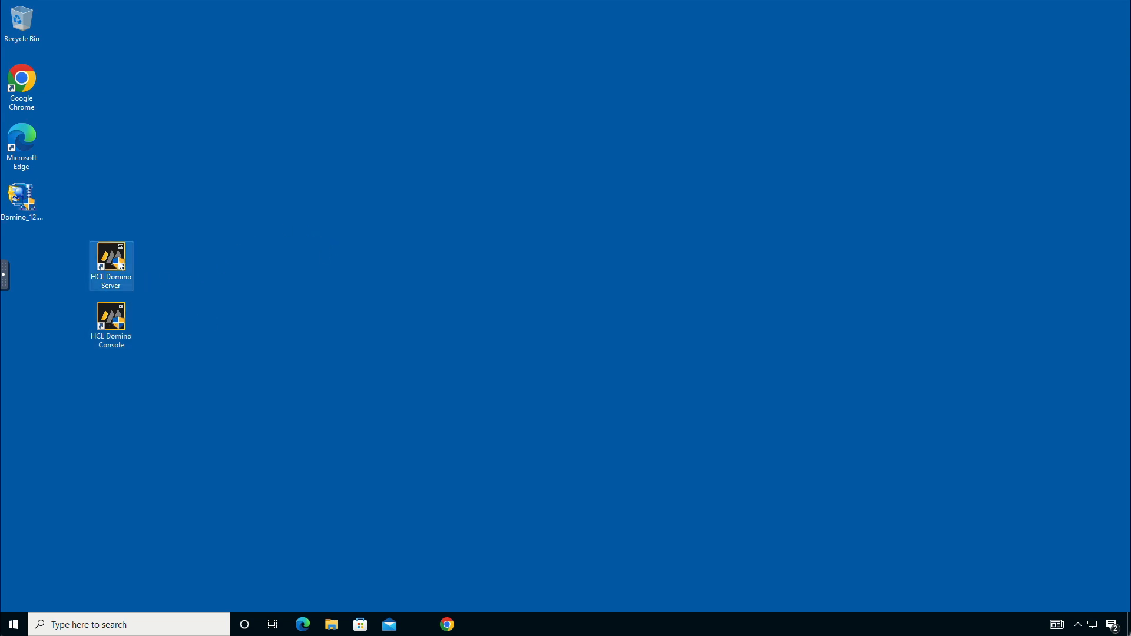
{"action": "left_click", "coordinate": [120, 264]}
Step: Launch HCL Domino Server with administrator approval and choose to set up a first, stand-alone server
{"action": "double_click", "coordinate": [120, 265]}
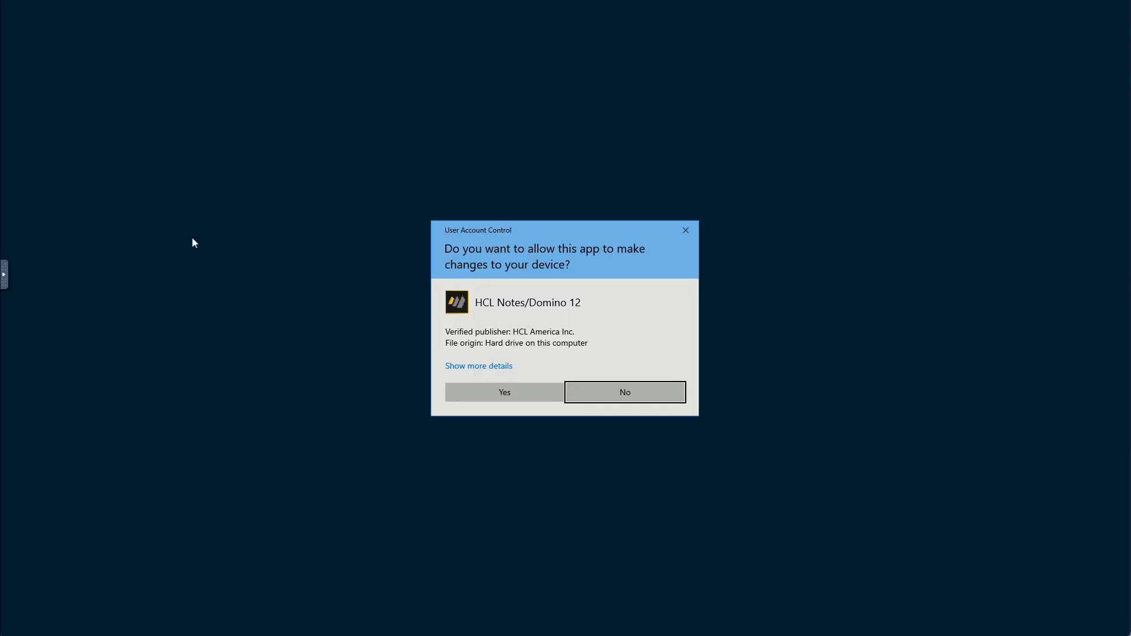
{"action": "left_click", "coordinate": [504, 392]}
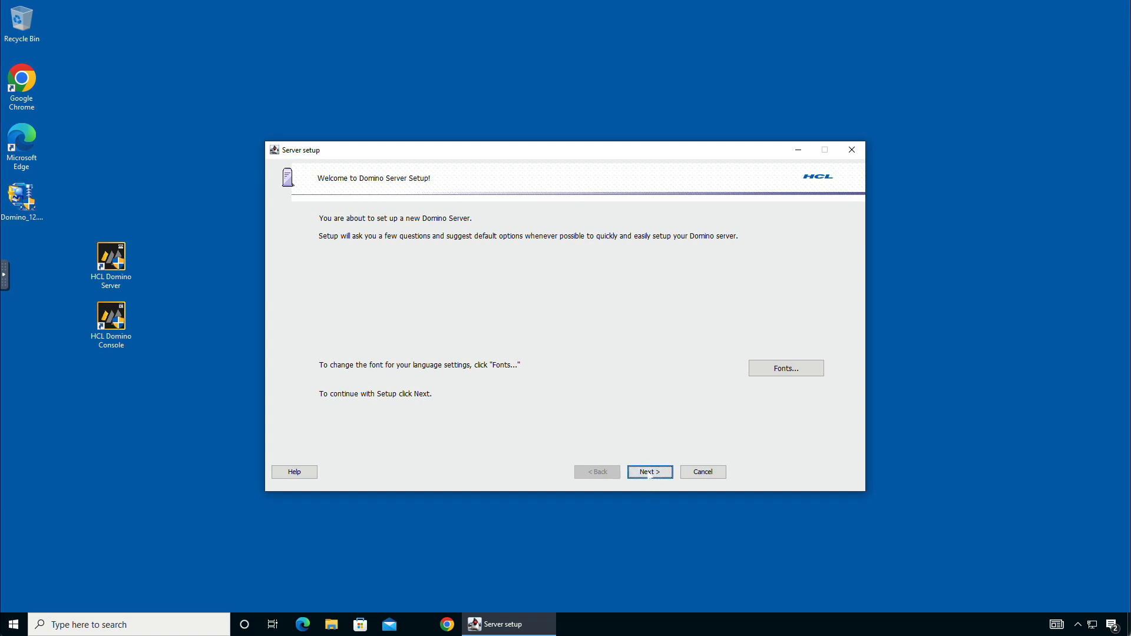
{"action": "left_click", "coordinate": [649, 472]}
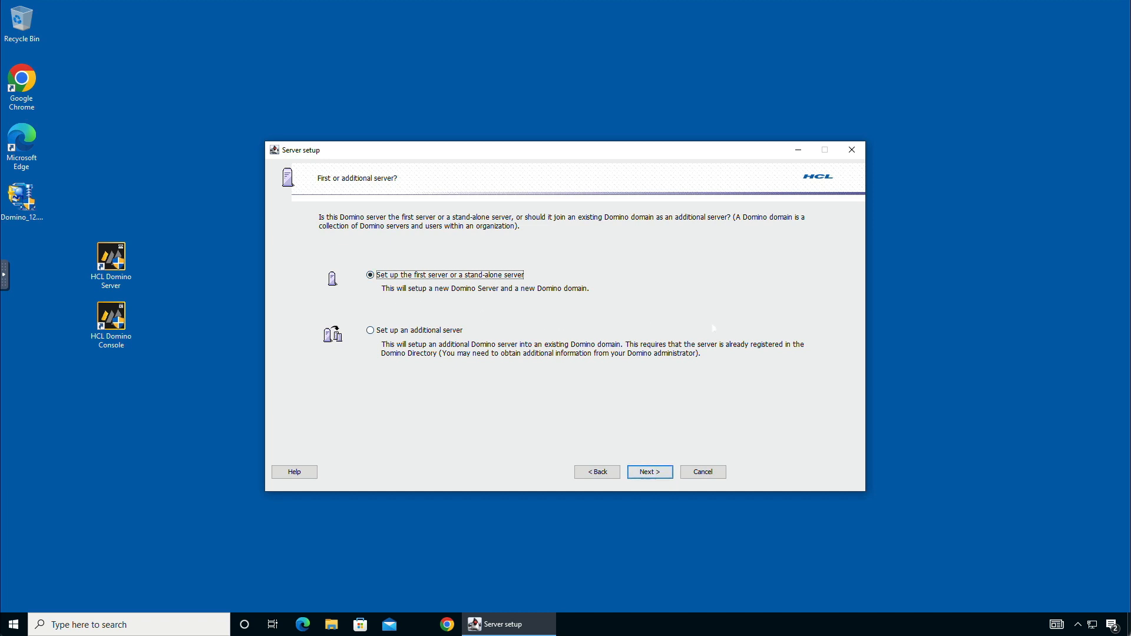
{"action": "left_click", "coordinate": [656, 475]}
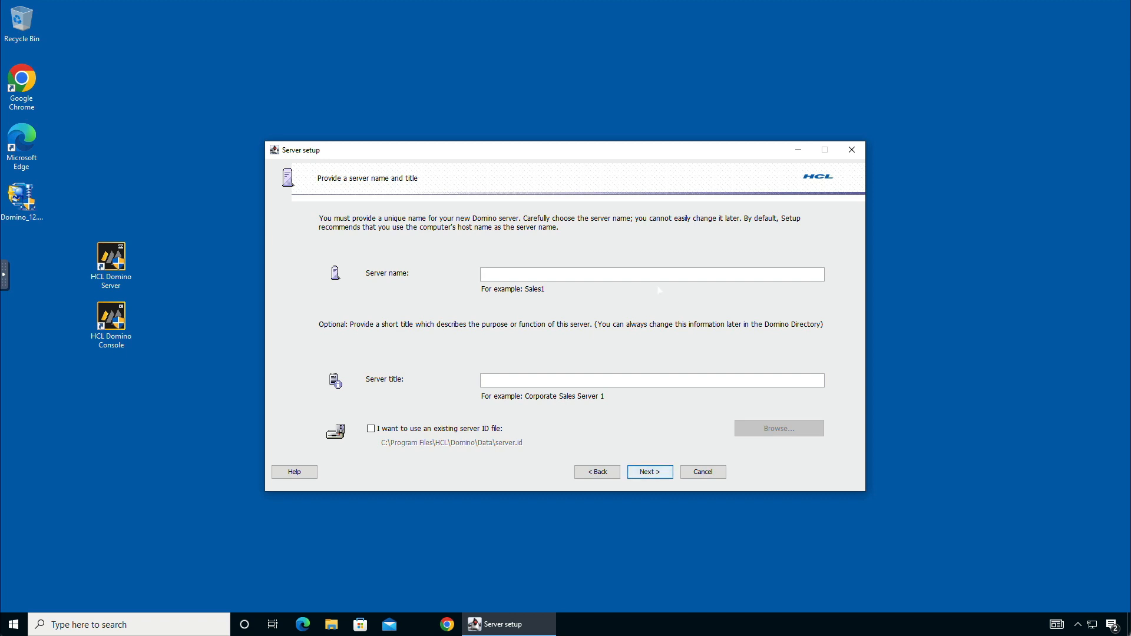
Step: Name the server Yoda, leaving the title blank, and continue
{"action": "type", "text": "Yoda"}
{"action": "left_click", "coordinate": [648, 475]}
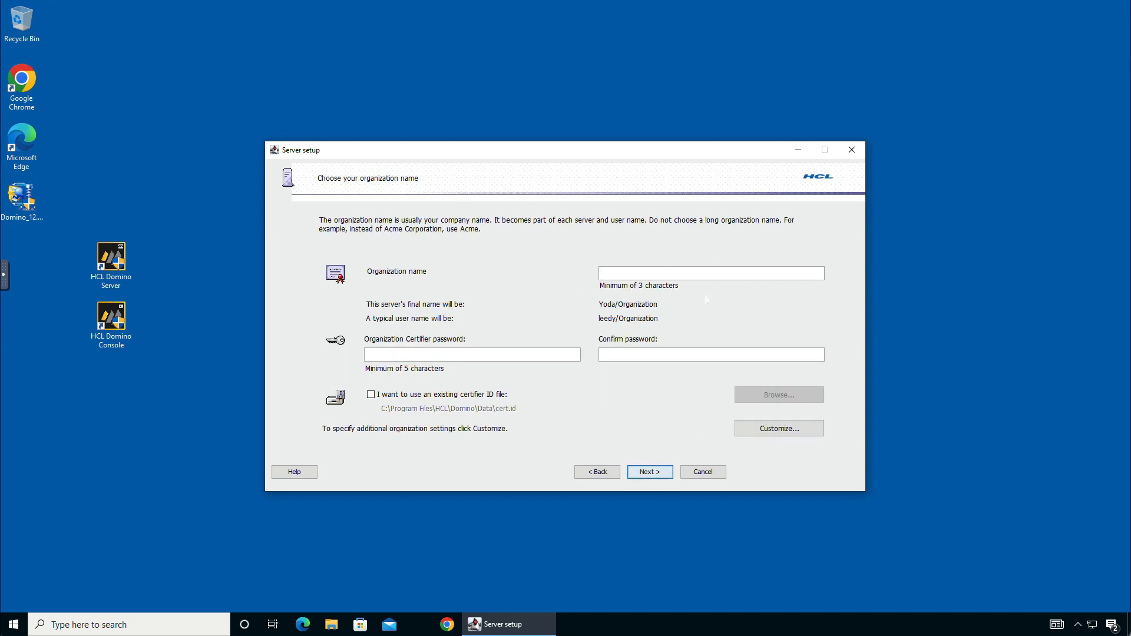
Step: Set the organization name to NotesIn9 with a confirmed certifier password and continue
{"action": "type", "text": "Notes"}
{"action": "type", "text": "In9"}
{"action": "type", "text": "•••••"}
{"action": "type", "text": "••••••"}
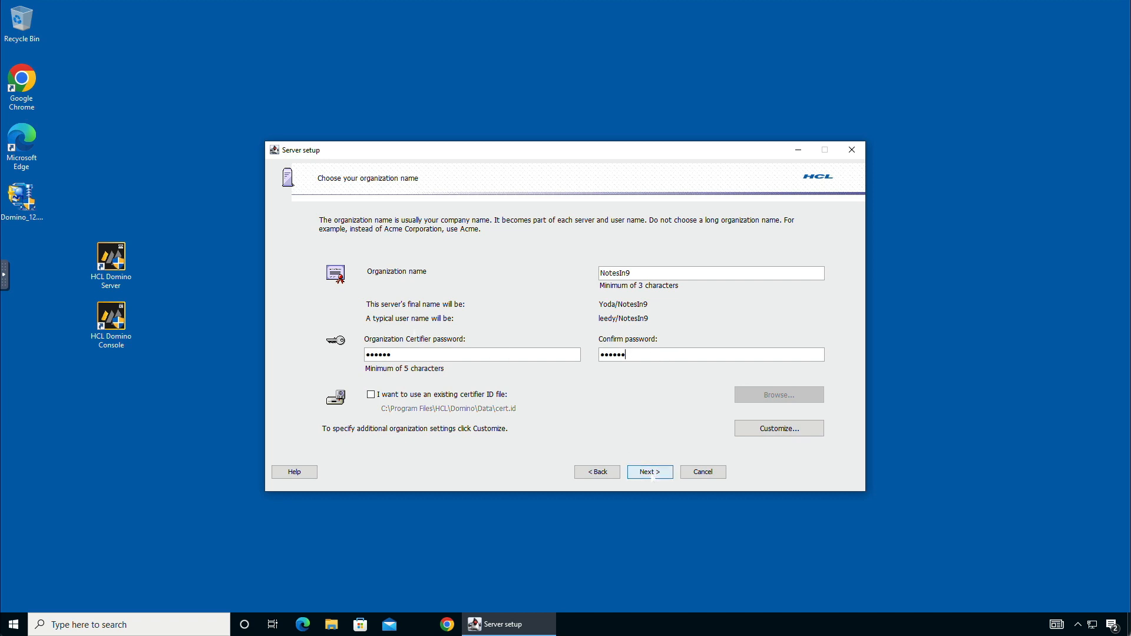
{"action": "left_click", "coordinate": [652, 476]}
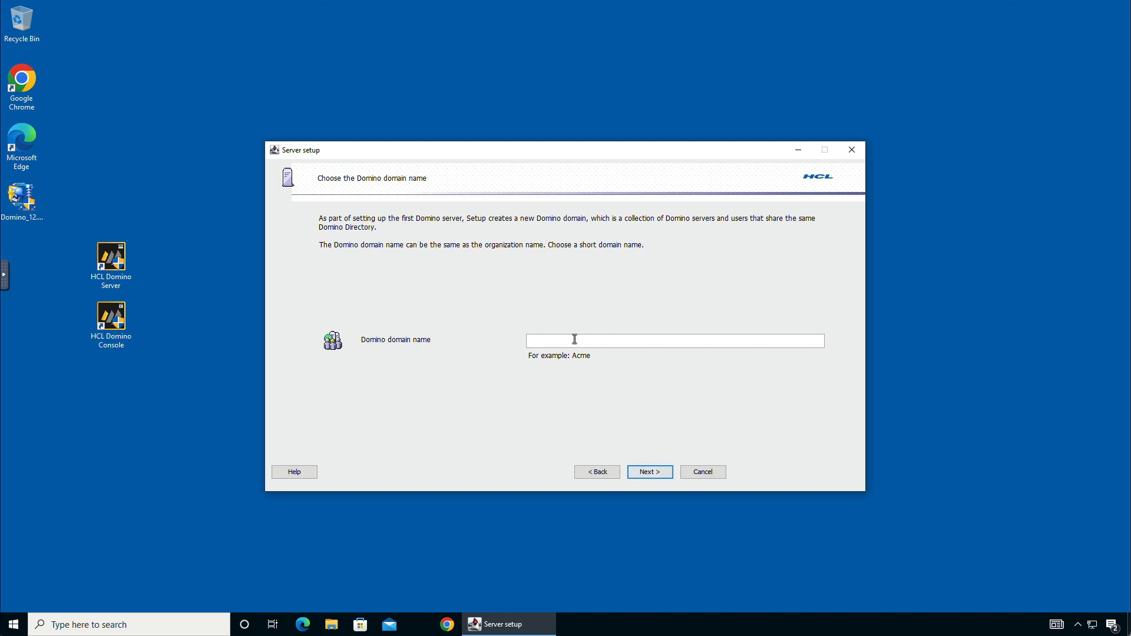
Step: Enter Ni9 as the Domino domain name and continue
{"action": "type", "text": "Ni"}
{"action": "type", "text": "9"}
{"action": "key", "text": "Return"}
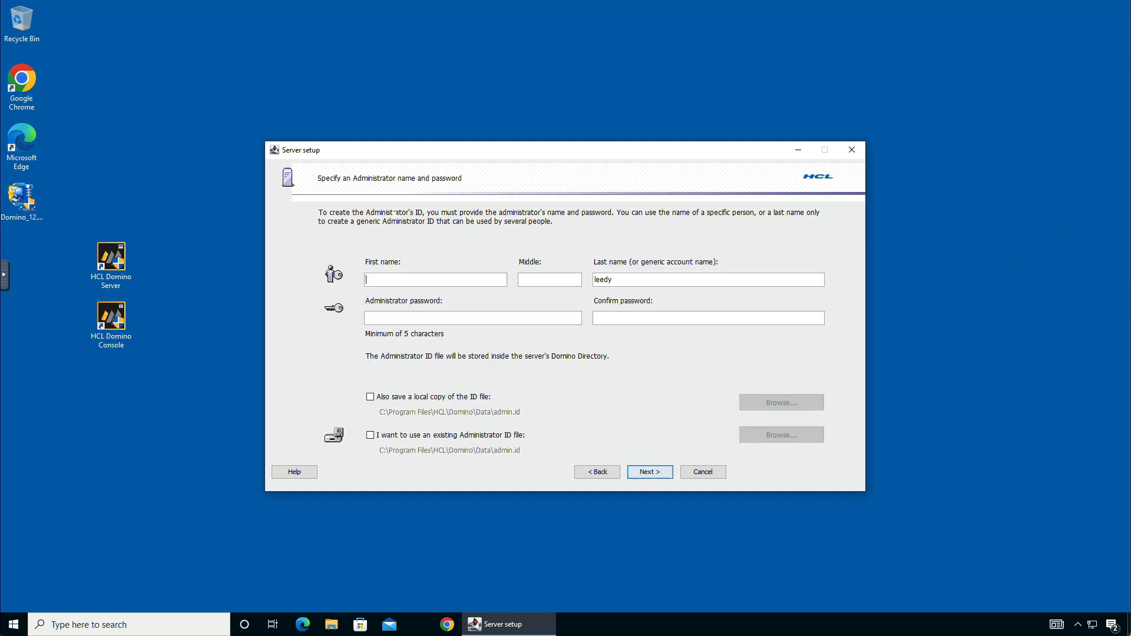
Step: Enter the administrator's first and last name and a confirmed password, saving a local ID file copy
{"action": "left_click", "coordinate": [398, 283]}
{"action": "type", "text": "David"}
{"action": "type", "text": "leedy"}
{"action": "key", "text": "BackSpace"}
{"action": "key", "text": "BackSpace"}
{"action": "key", "text": "BackSpace"}
{"action": "key", "text": "BackSpace"}
{"action": "key", "text": "BackSpace"}
{"action": "type", "text": "Leedy"}
{"action": "key", "text": "Tab"}
{"action": "type", "text": "******"}
{"action": "key", "text": "Tab"}
{"action": "type", "text": "******"}
{"action": "left_click", "coordinate": [395, 396]}
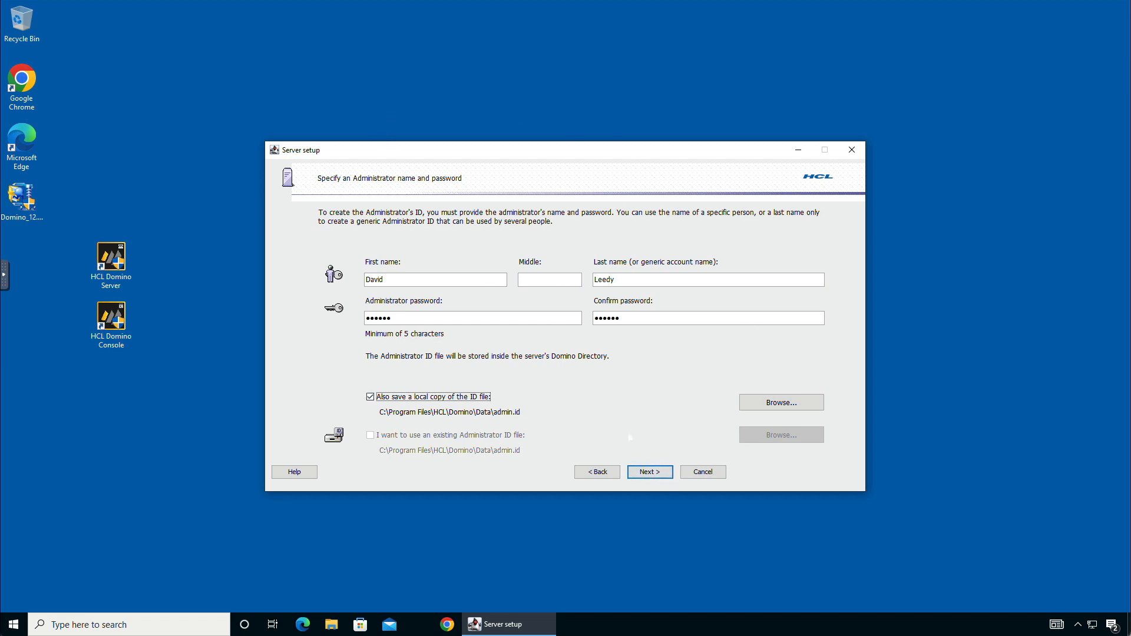
{"action": "left_click", "coordinate": [652, 478]}
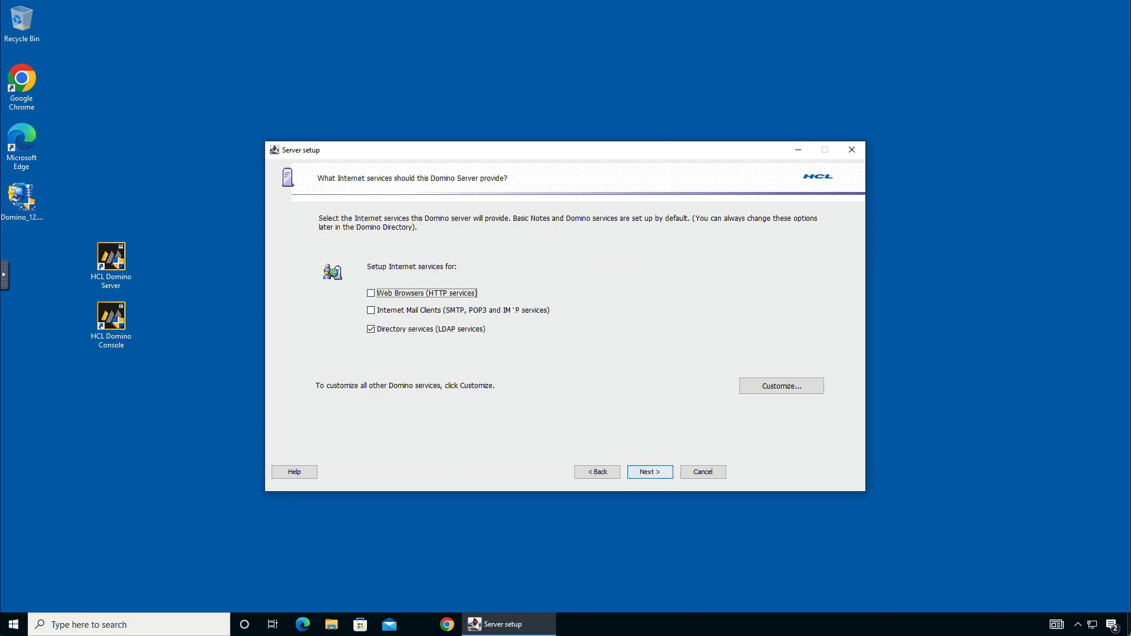
Step: Enable Web Browsers (HTTP services), disable Directory services (LDAP), and open the Domino task customization list
{"action": "left_click", "coordinate": [378, 293]}
{"action": "left_click", "coordinate": [371, 329]}
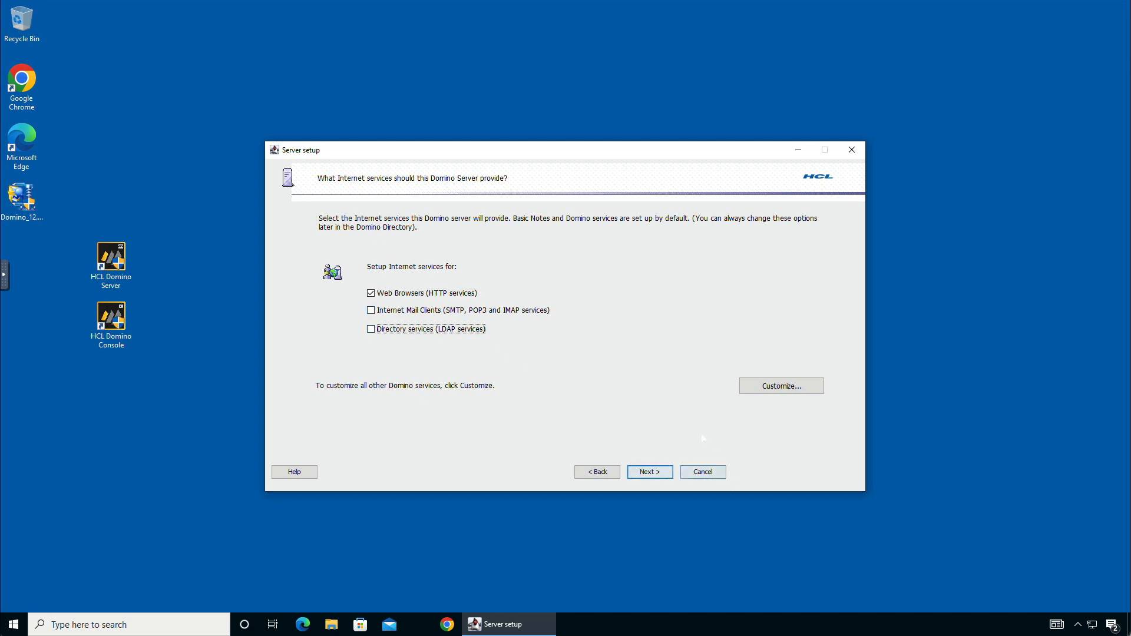
{"action": "left_click", "coordinate": [775, 390]}
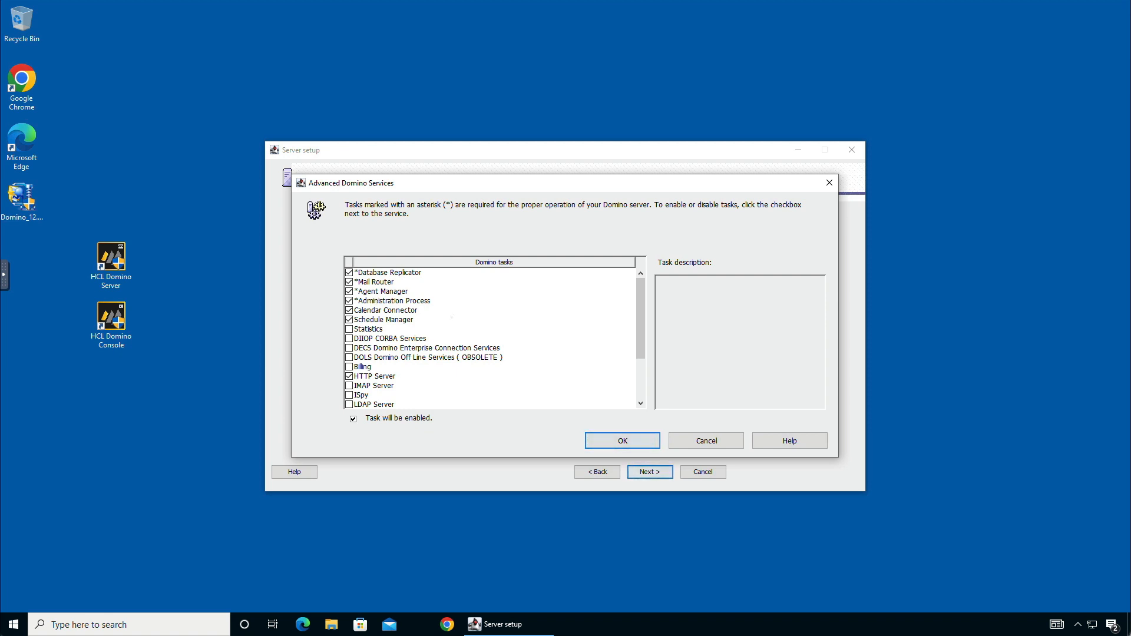
Step: Disable Calendar Connector, Schedule Manager and Rooms and Resources Manager, keeping HTTP Server, and accept the tasks
{"action": "left_click", "coordinate": [349, 311]}
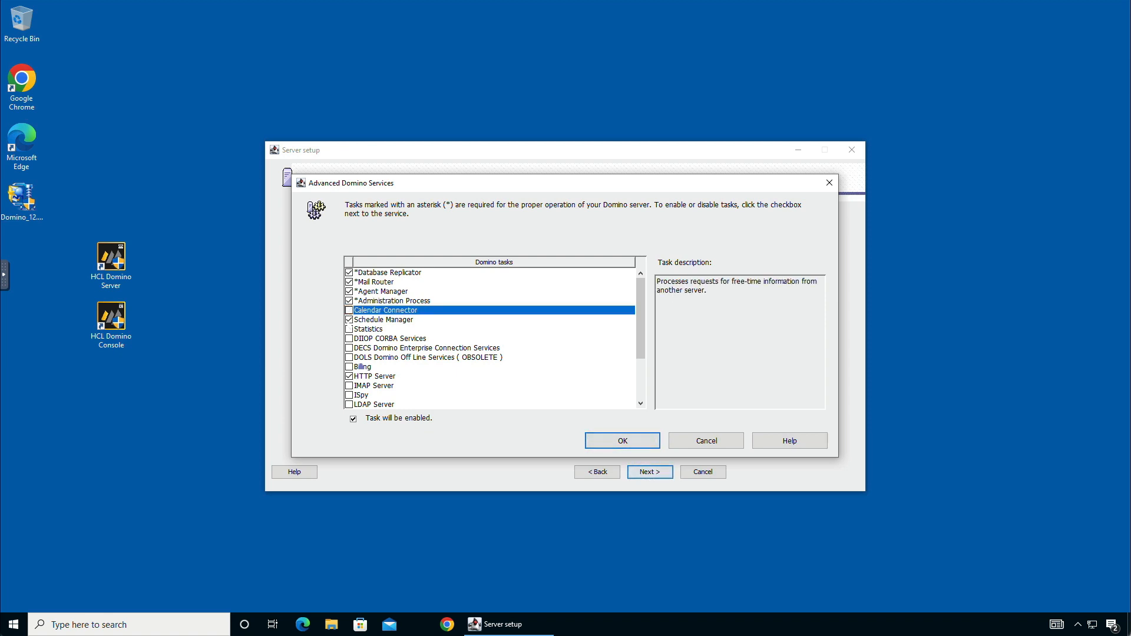
{"action": "left_click", "coordinate": [348, 320]}
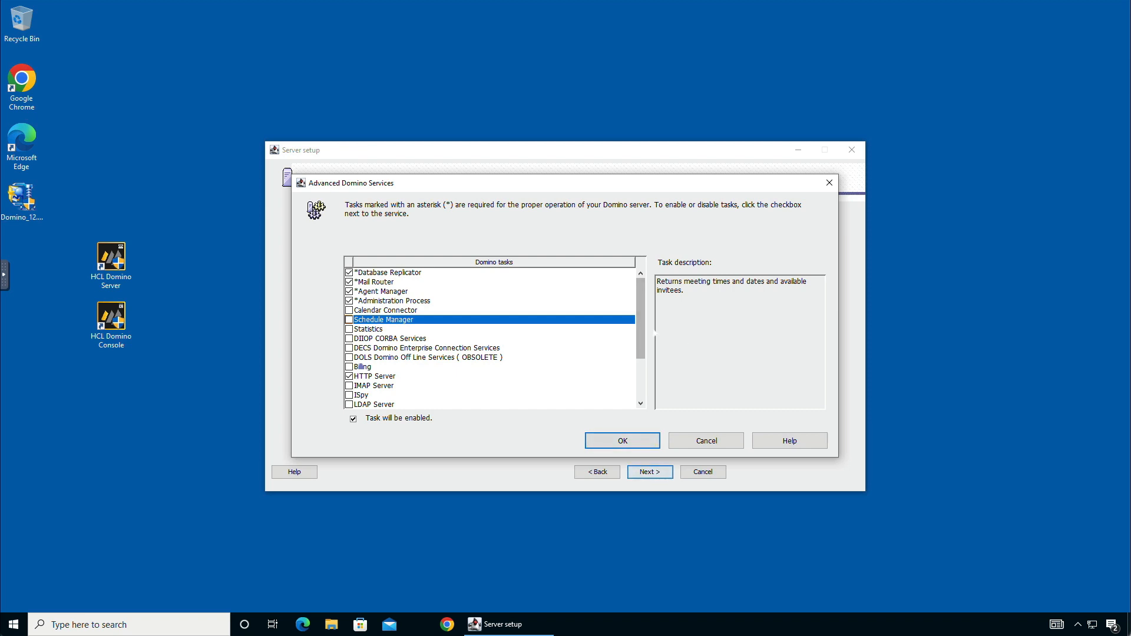
{"action": "left_click_drag", "start_coordinate": [637, 338], "coordinate": [638, 381]}
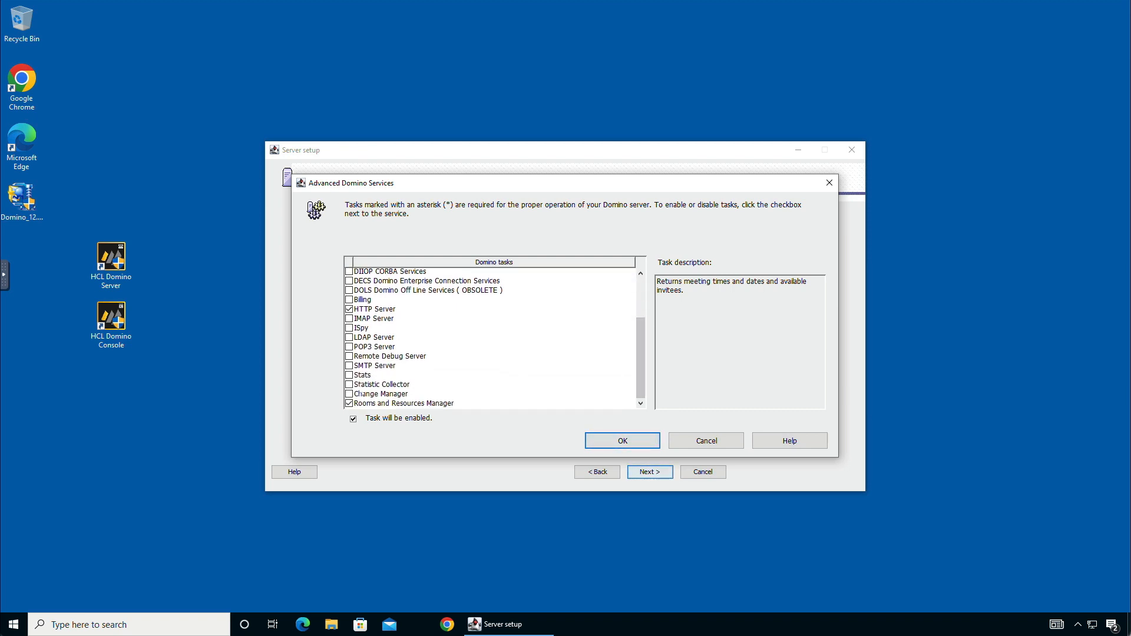
{"action": "left_click", "coordinate": [351, 403]}
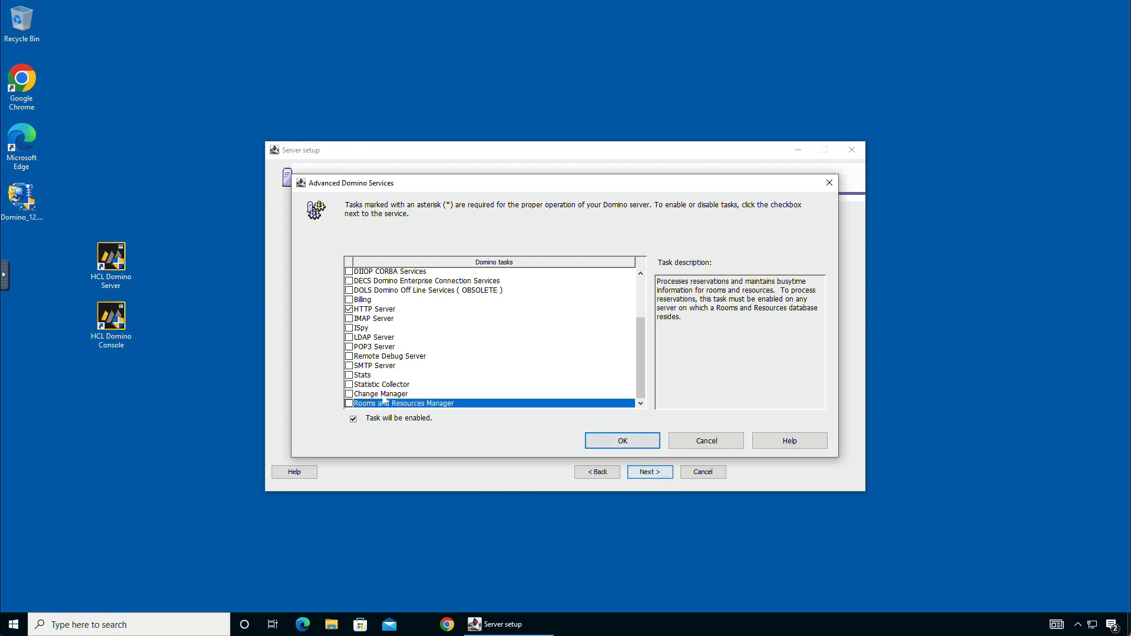
{"action": "left_click", "coordinate": [382, 394]}
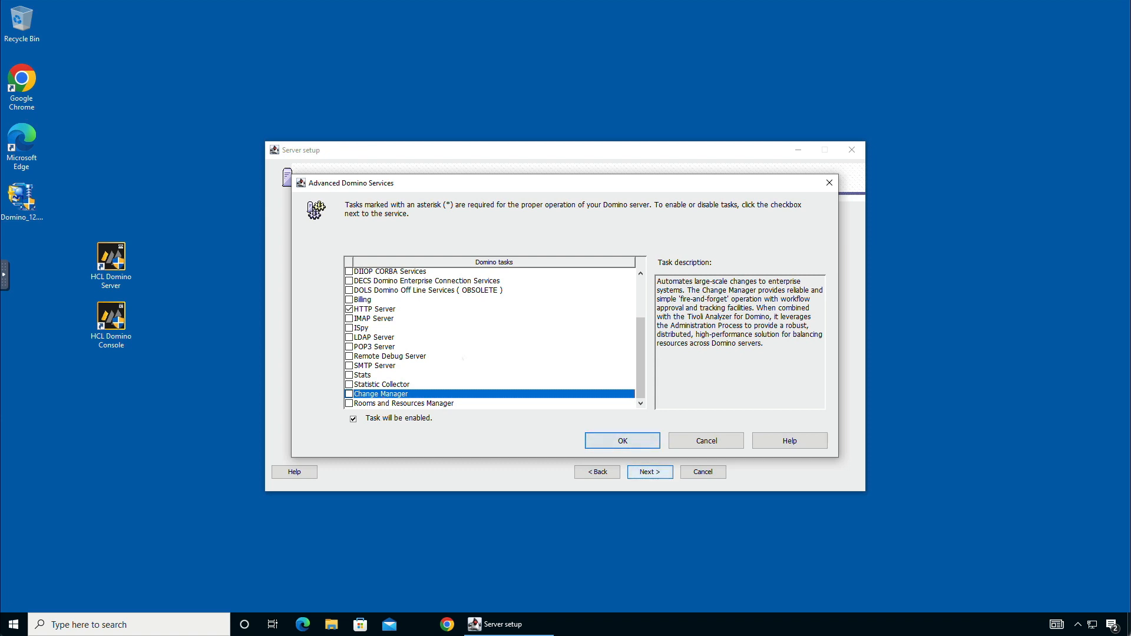
{"action": "left_click", "coordinate": [425, 355]}
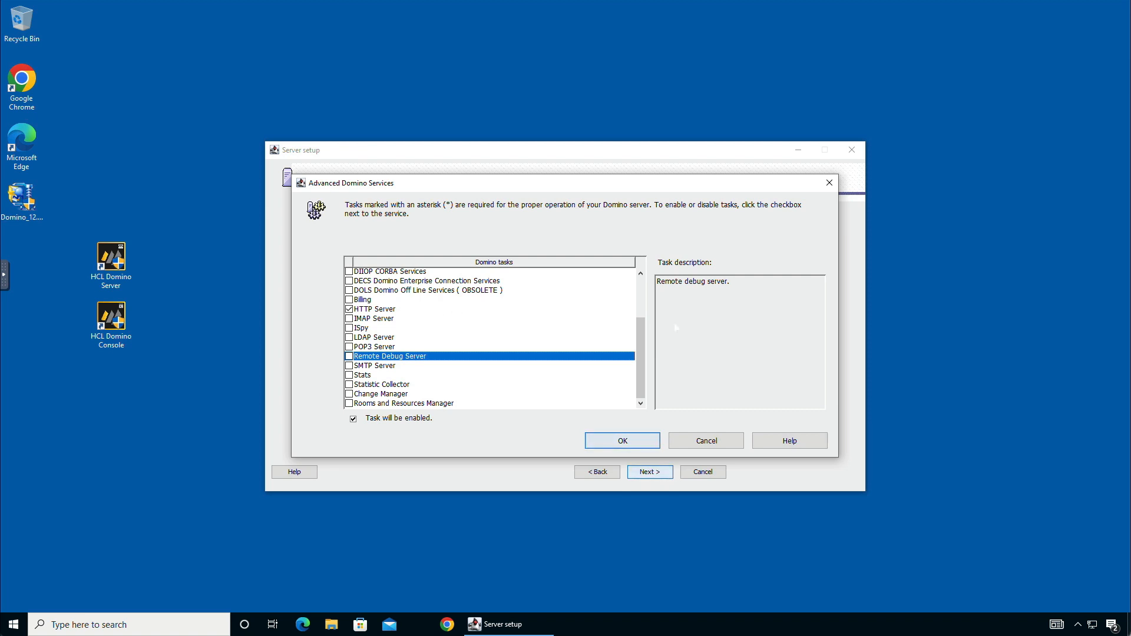
{"action": "left_click_drag", "start_coordinate": [641, 321], "coordinate": [640, 277]}
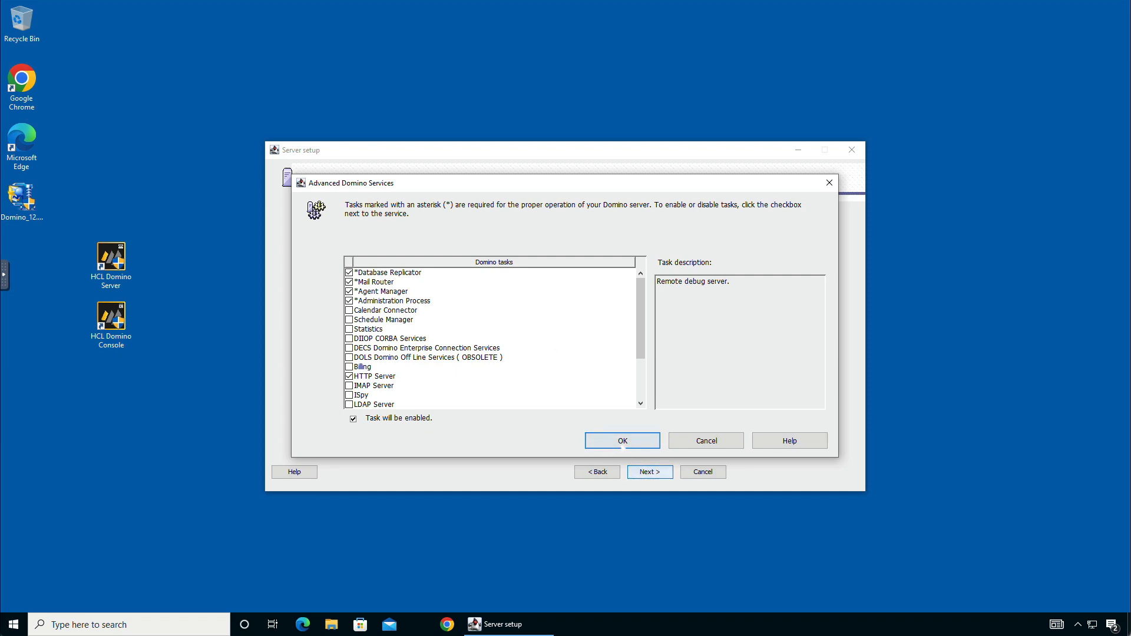
{"action": "left_click", "coordinate": [590, 443]}
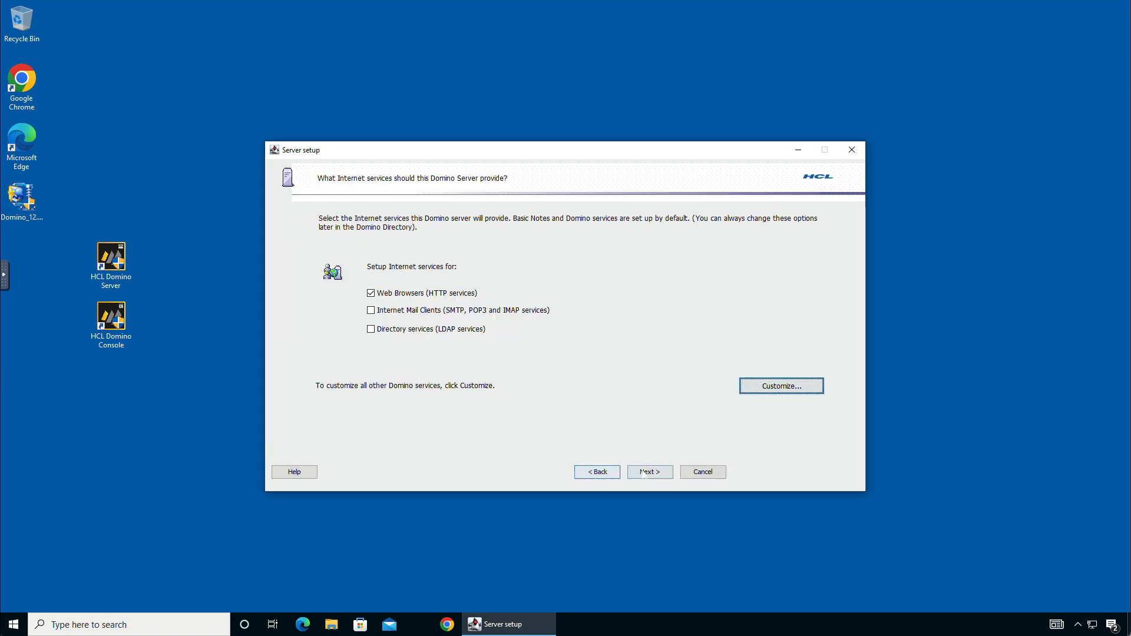
Step: Move on to network settings and open Advanced Network Settings showing the enabled TCP/IP port driver
{"action": "left_click", "coordinate": [648, 473]}
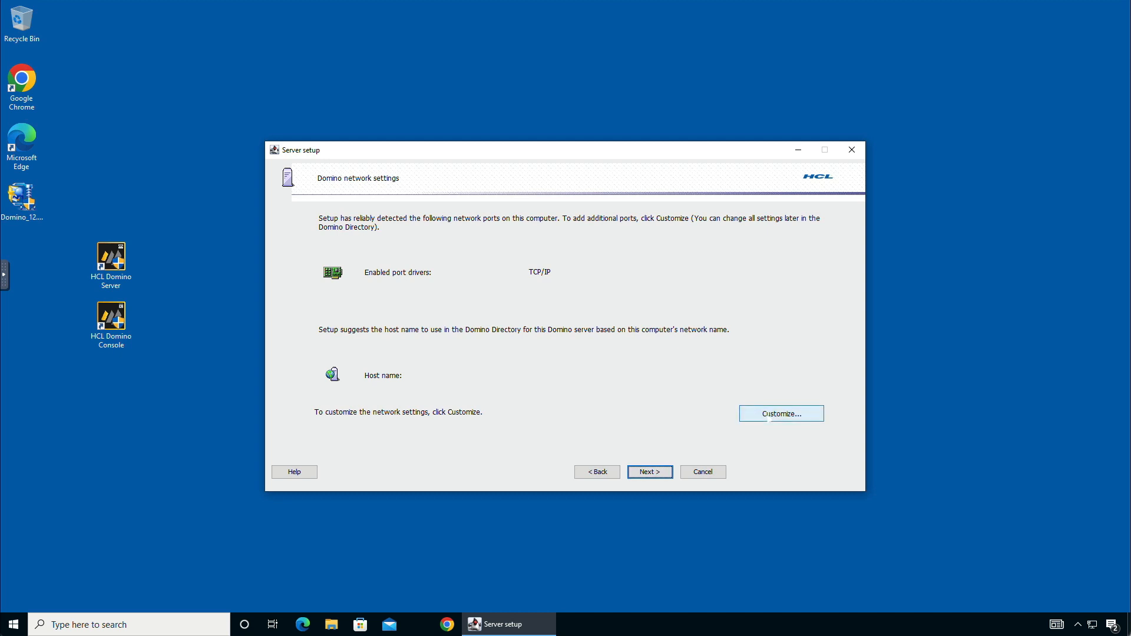
{"action": "left_click", "coordinate": [768, 418]}
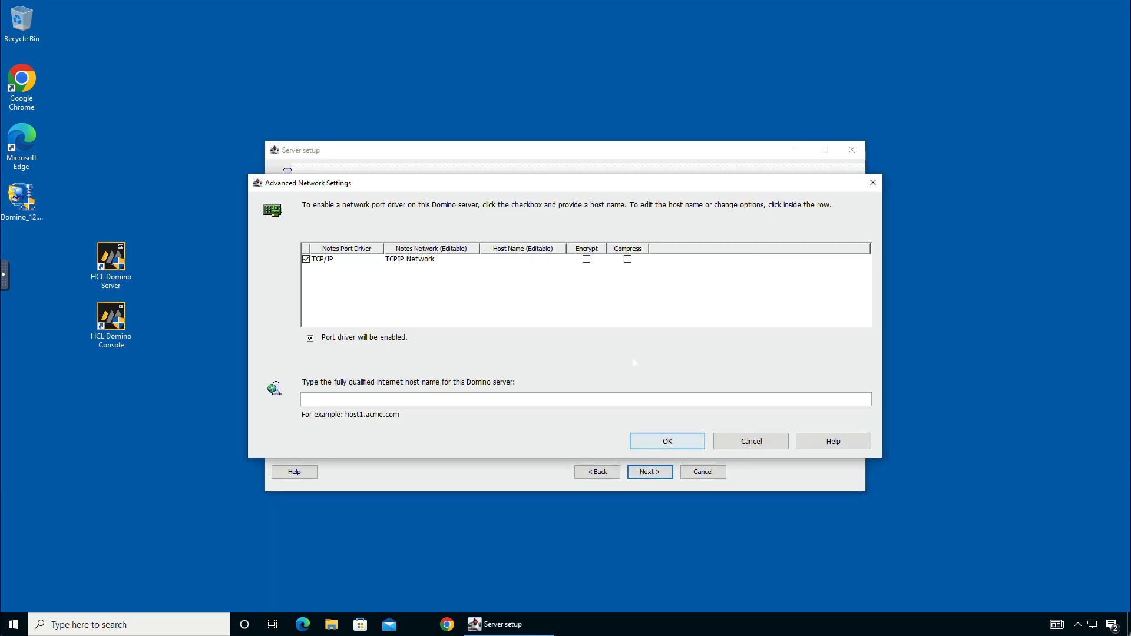
{"action": "left_click", "coordinate": [750, 441]}
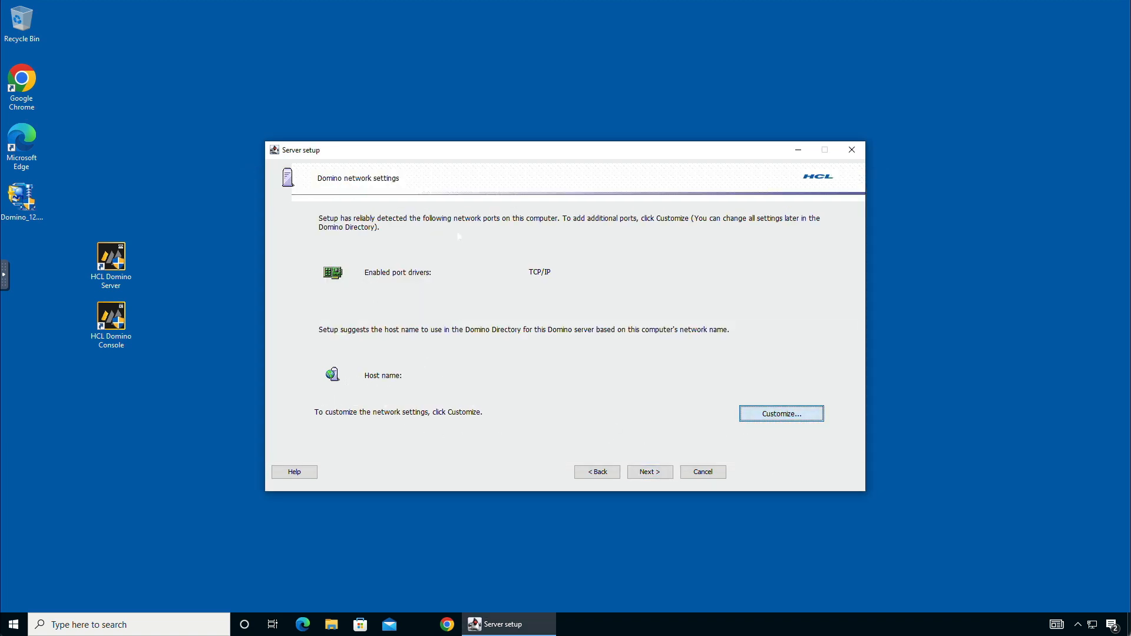
{"action": "left_click", "coordinate": [781, 414]}
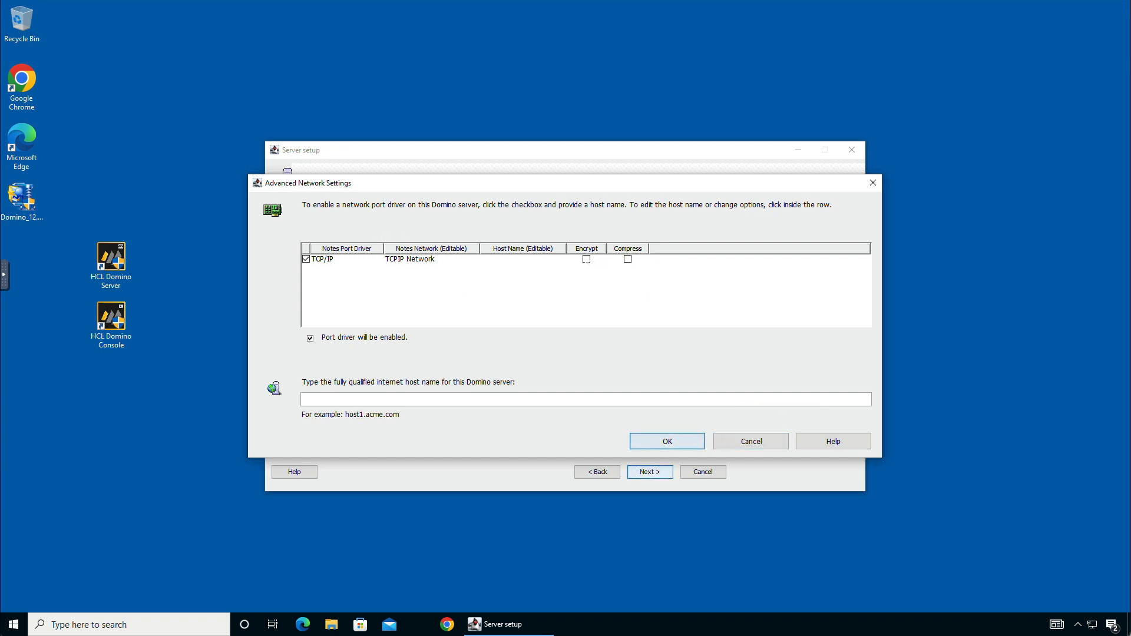
Step: Enable Encrypt and Compress on the TCP/IP port and dismiss the not-fully-qualified host name warning
{"action": "left_click", "coordinate": [627, 260]}
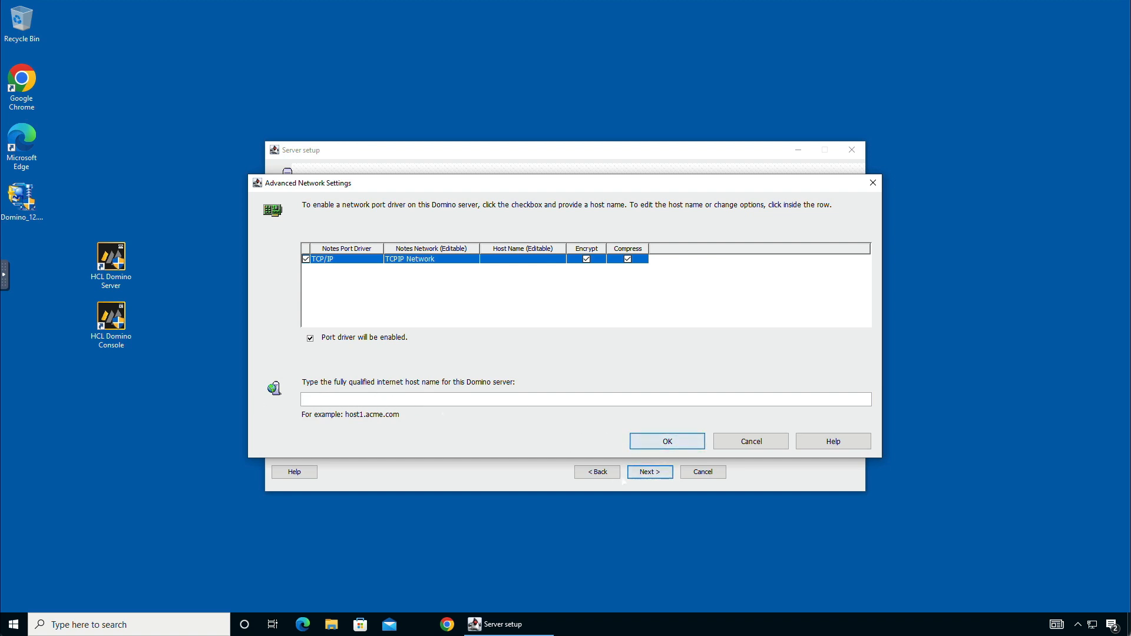
{"action": "left_click", "coordinate": [651, 444]}
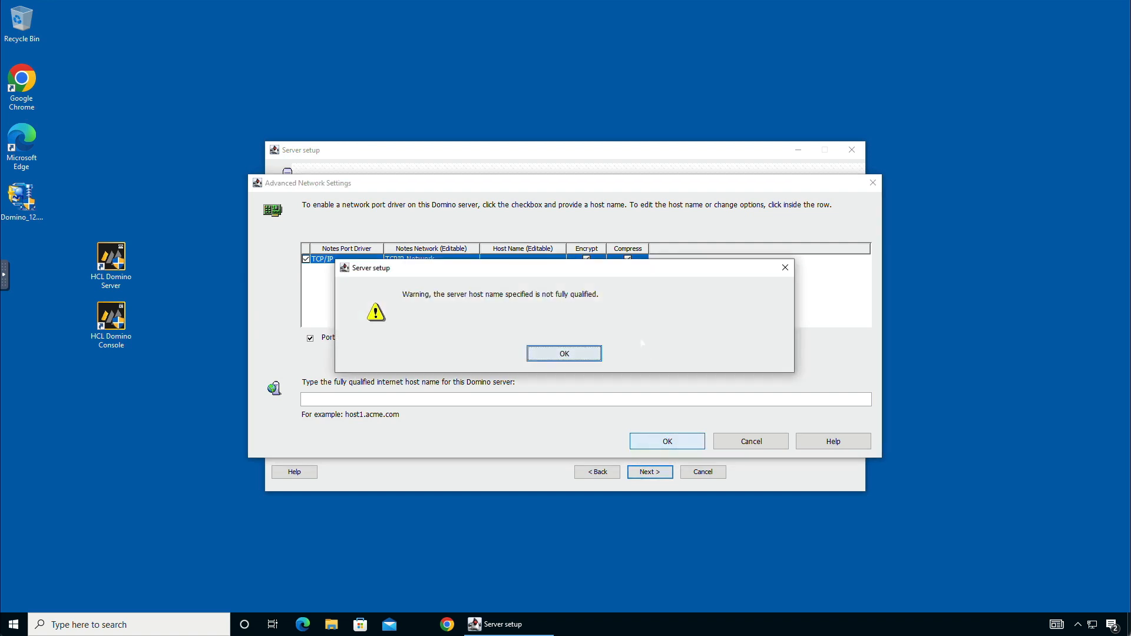
{"action": "left_click", "coordinate": [589, 356]}
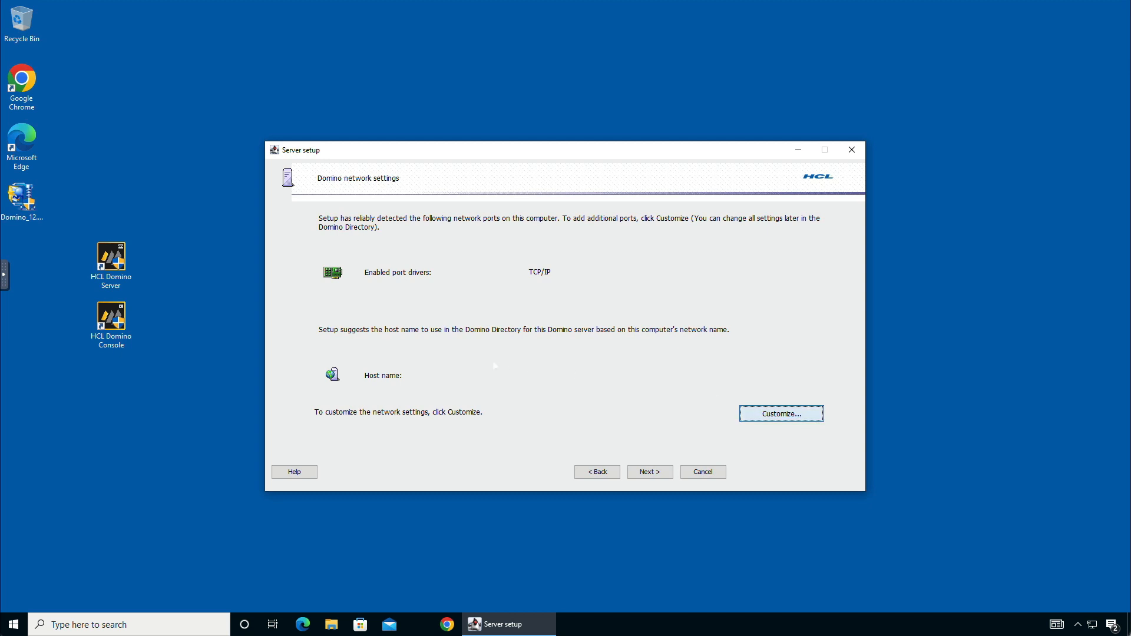
Step: Set the TCP/IP host name to yoda.notesin9.com and advance to the Secure your Domino Server page
{"action": "left_click", "coordinate": [348, 398]}
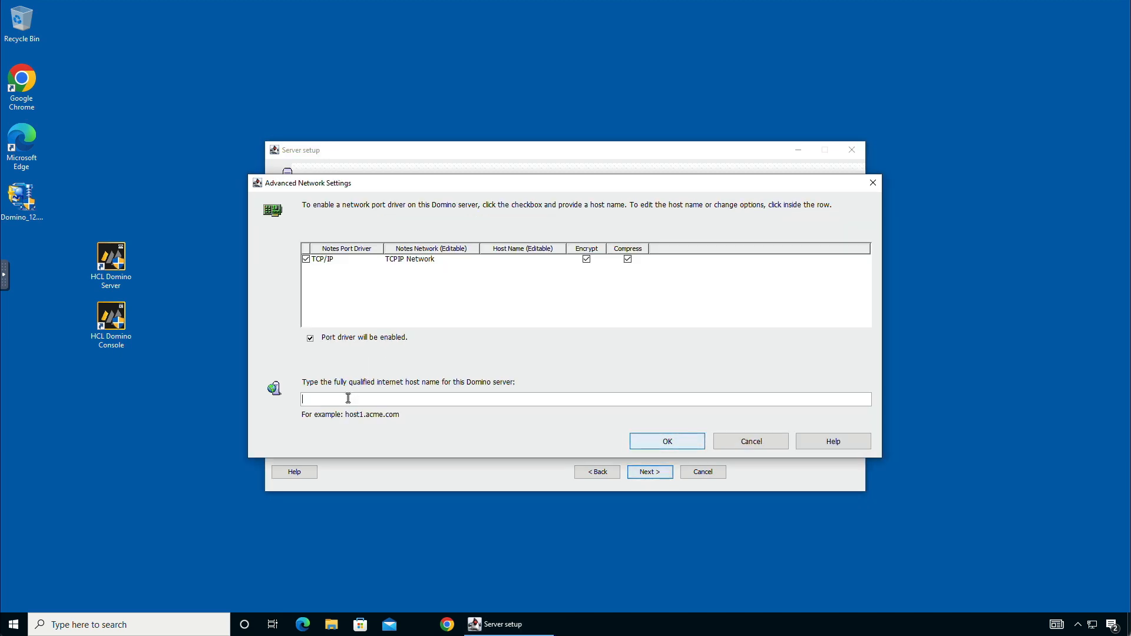
{"action": "type", "text": "yoda.notesin9"}
{"action": "key", "text": "BackSpace"}
{"action": "type", "text": ".com"}
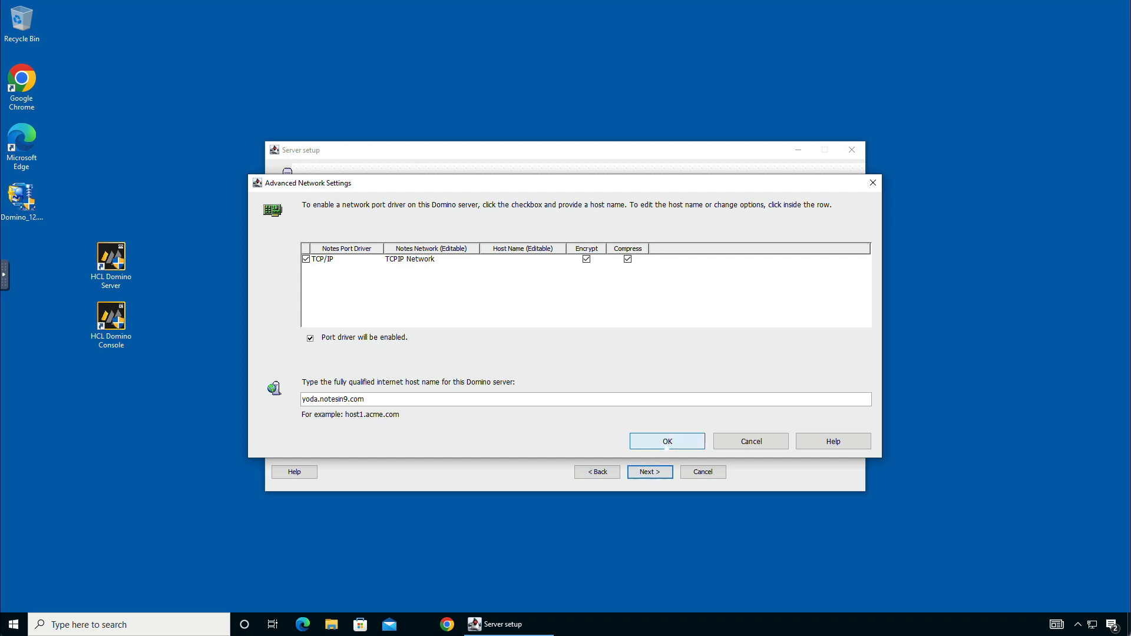
{"action": "left_click", "coordinate": [666, 446]}
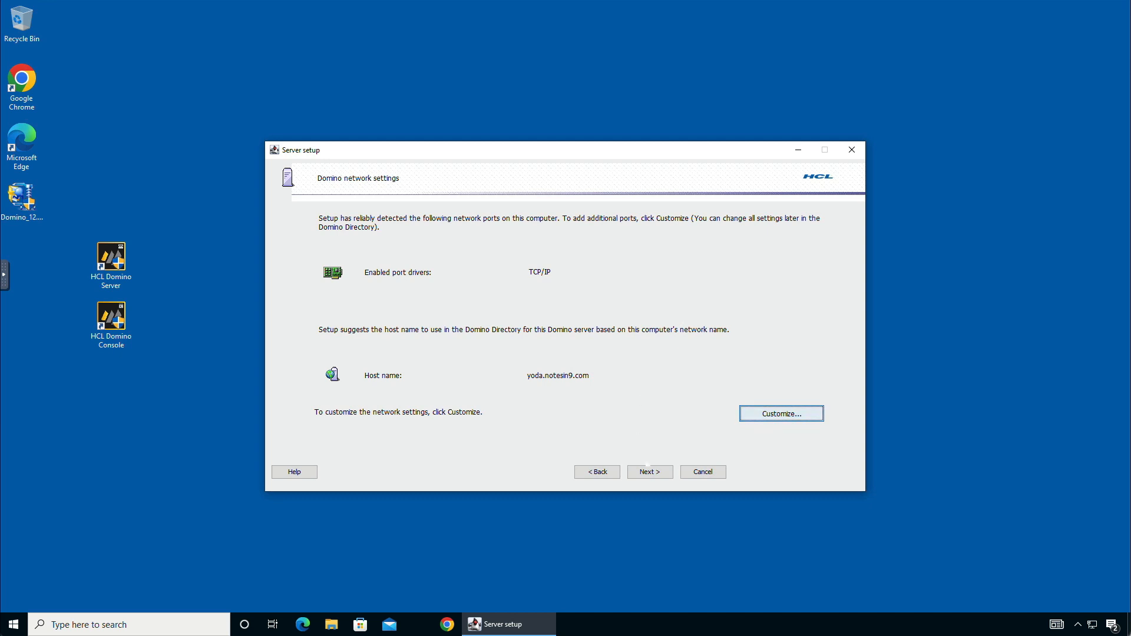
{"action": "left_click", "coordinate": [649, 475]}
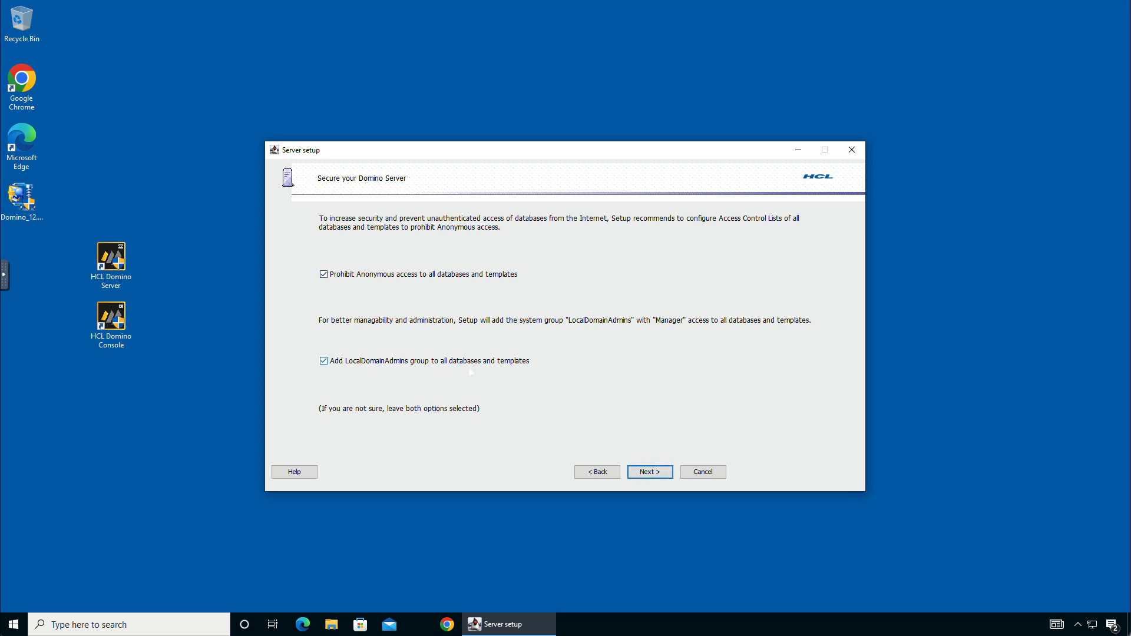
Step: Run the Yoda/NotesIn9 server setup from the review page and close the finished wizard
{"action": "left_click", "coordinate": [650, 473]}
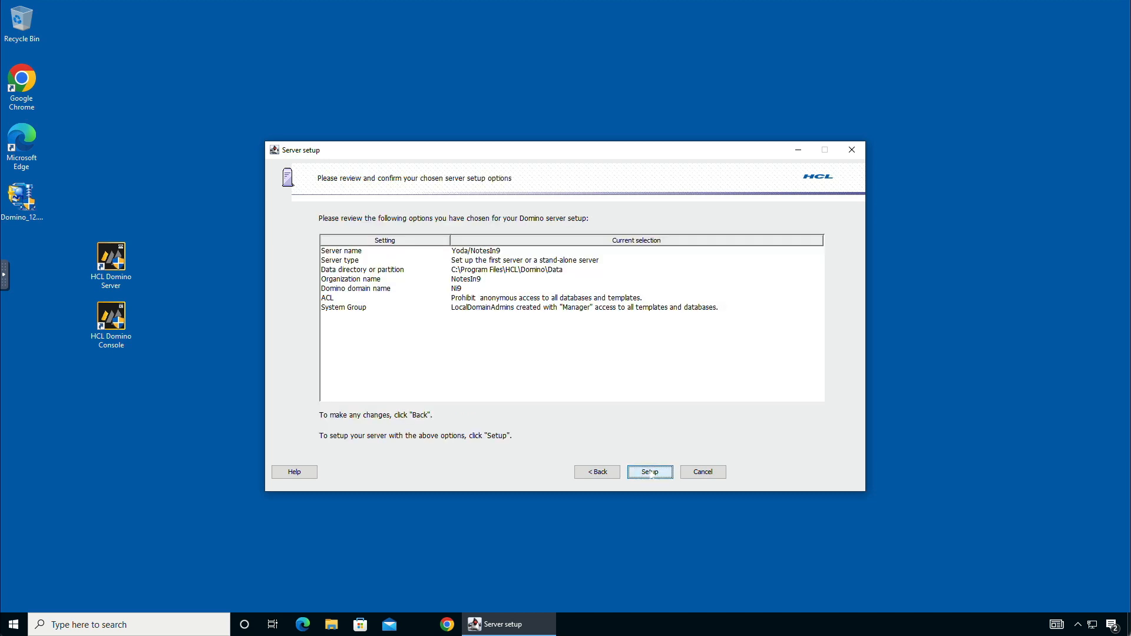
{"action": "left_click", "coordinate": [650, 472]}
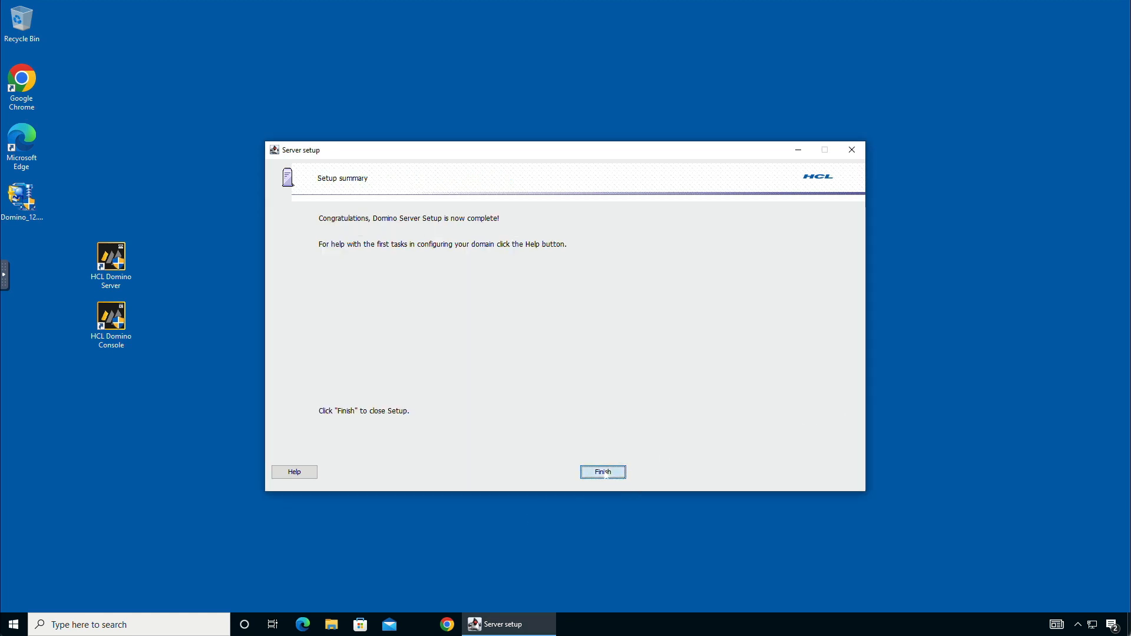
{"action": "left_click", "coordinate": [604, 472]}
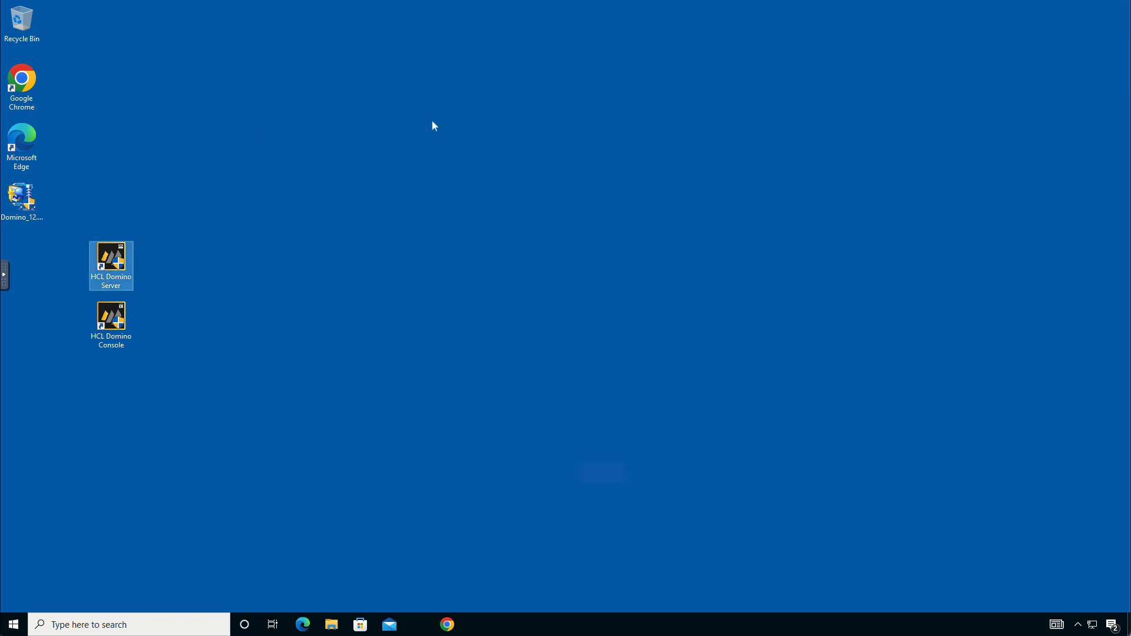
{"action": "left_click", "coordinate": [262, 218]}
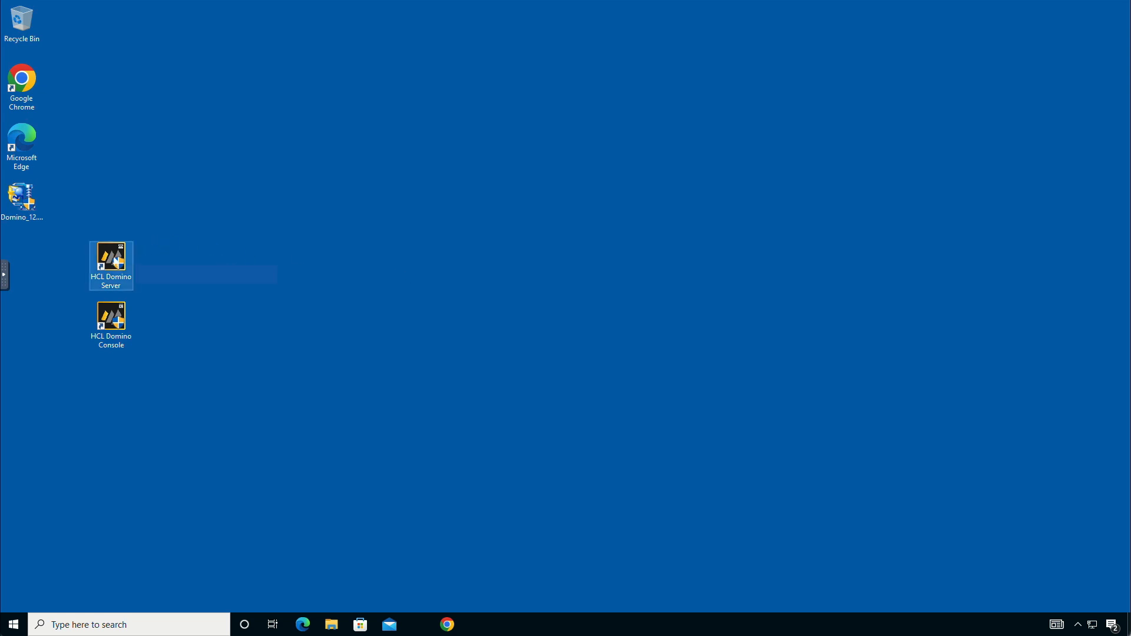
Step: Launch HCL Domino Server with admin approval and start it as a regular application
{"action": "double_click", "coordinate": [110, 259]}
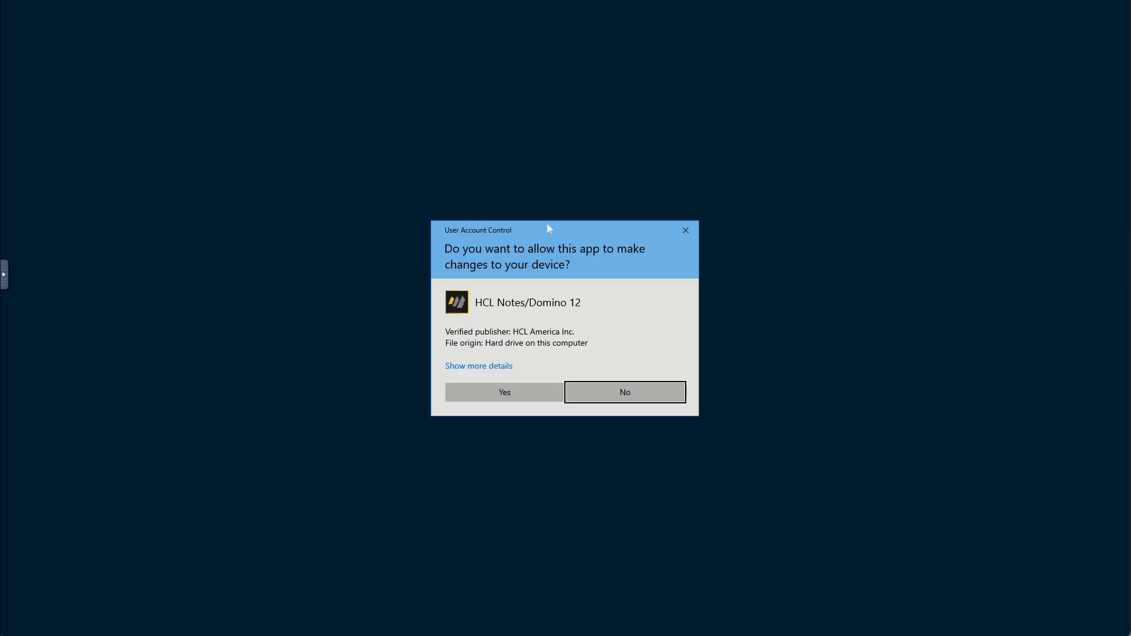
{"action": "left_click", "coordinate": [518, 393]}
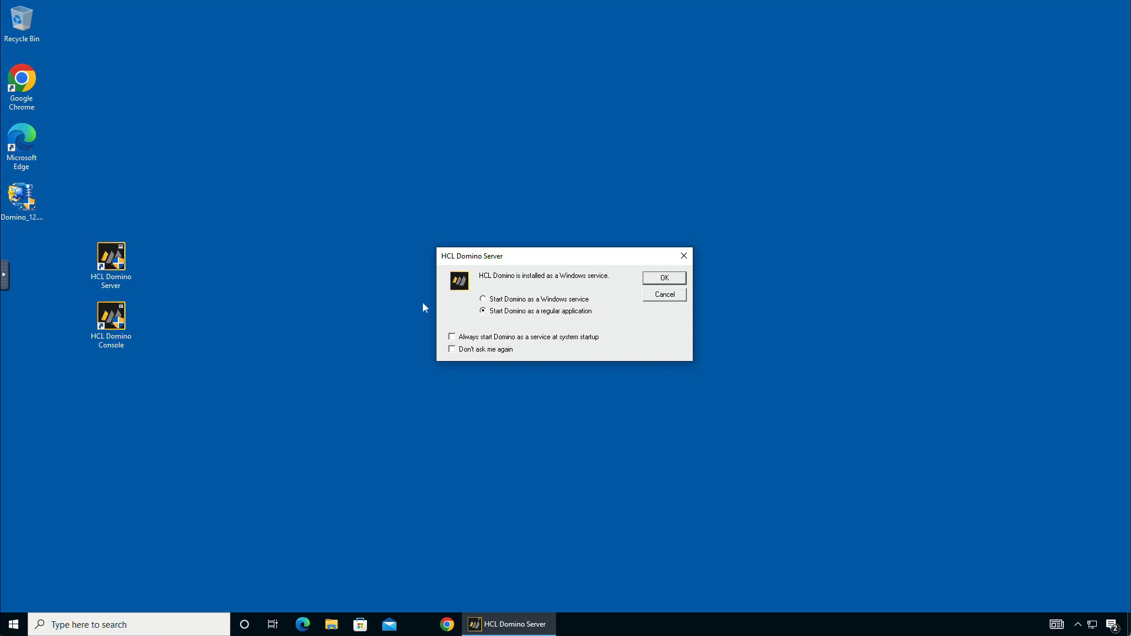
{"action": "left_click", "coordinate": [671, 282]}
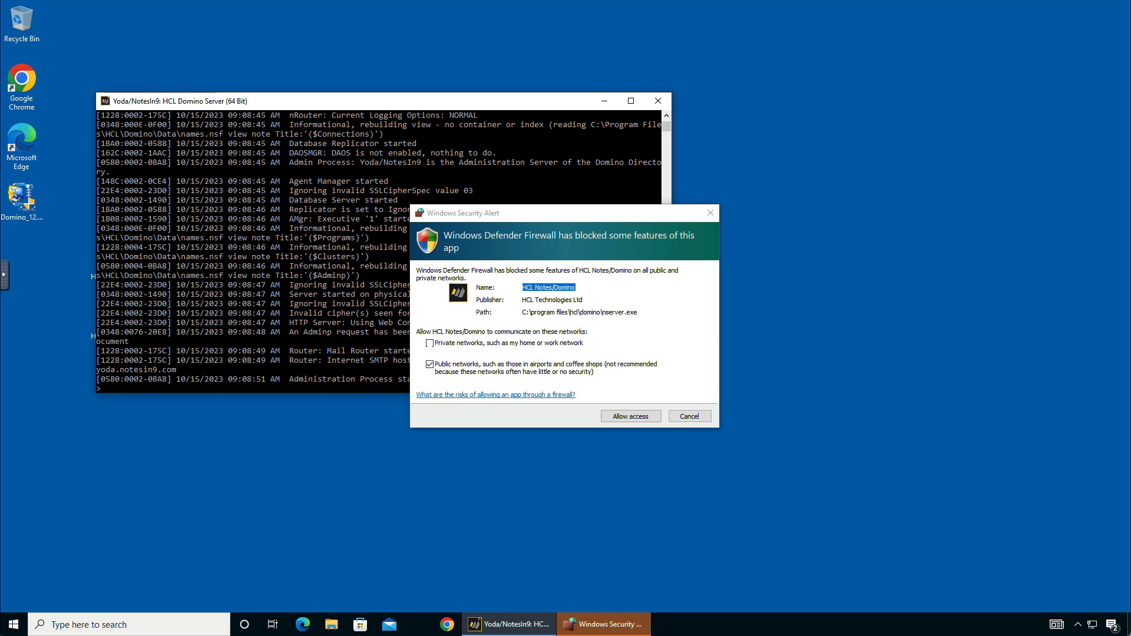
Step: Allow the Domino server and its HTTP task through the firewall on private and public networks
{"action": "left_click", "coordinate": [430, 343]}
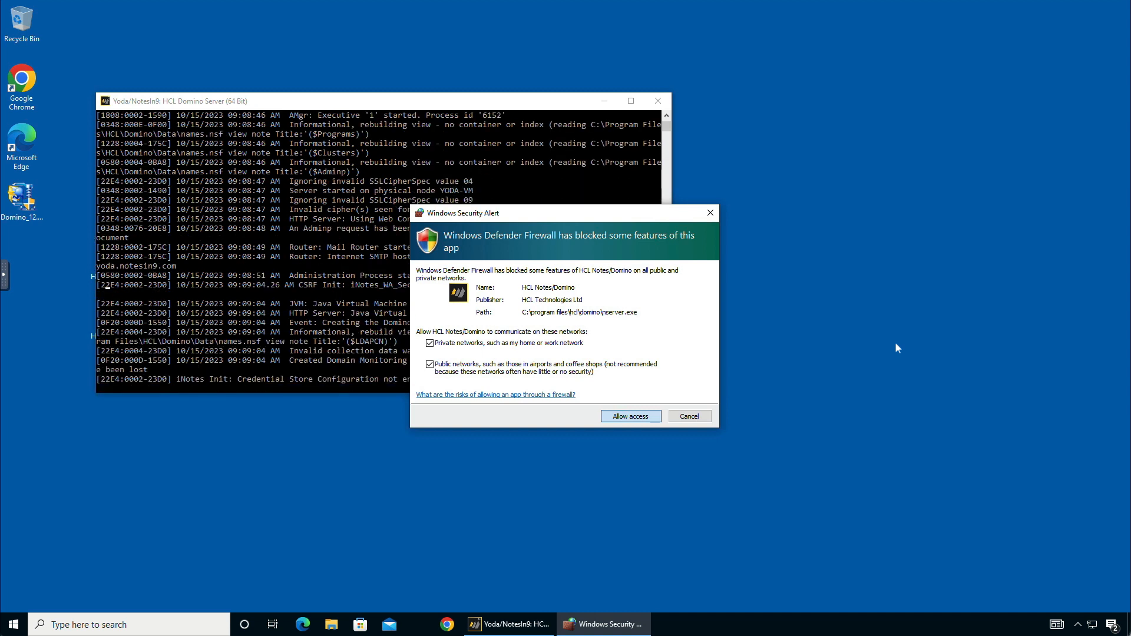
{"action": "left_click", "coordinate": [631, 416]}
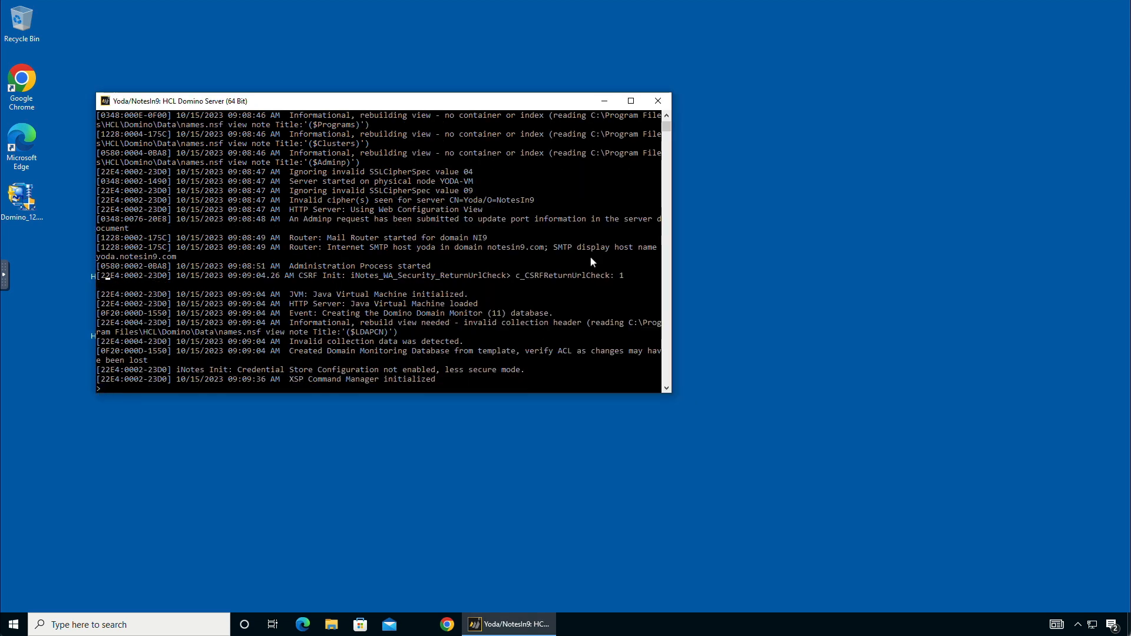
{"action": "left_click", "coordinate": [485, 267]}
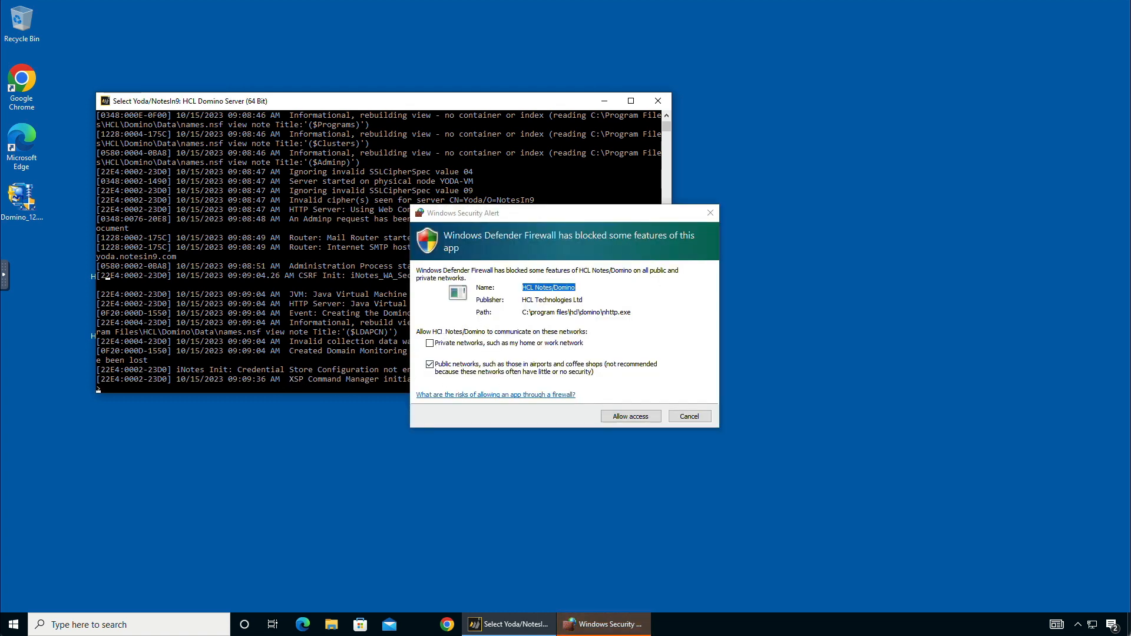
{"action": "left_click", "coordinate": [430, 343]}
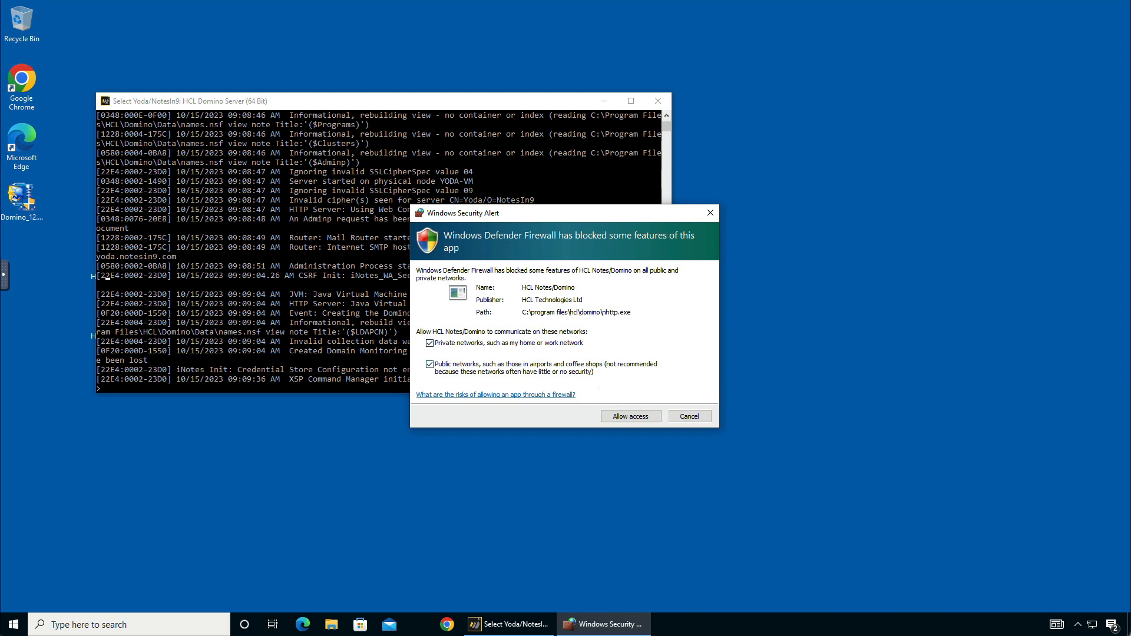
{"action": "left_click", "coordinate": [626, 418]}
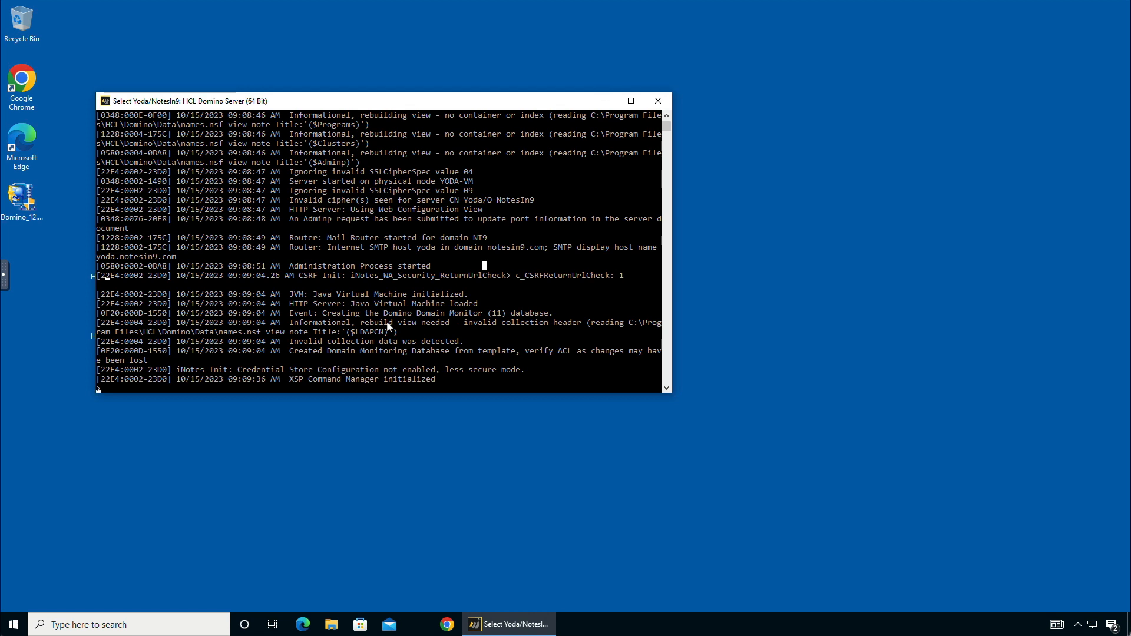
Step: List the server tasks with 'sh ta', review them, then shut the server down with 'quit'
{"action": "type", "text": "sh"}
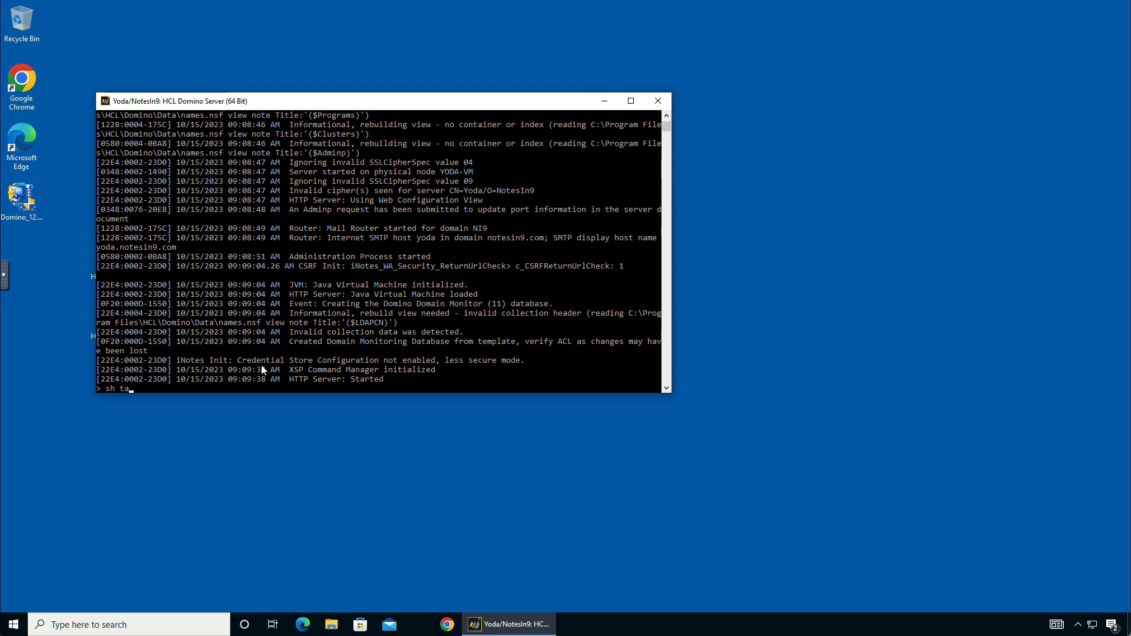
{"action": "type", "text": "ta"}
{"action": "key", "text": "Return"}
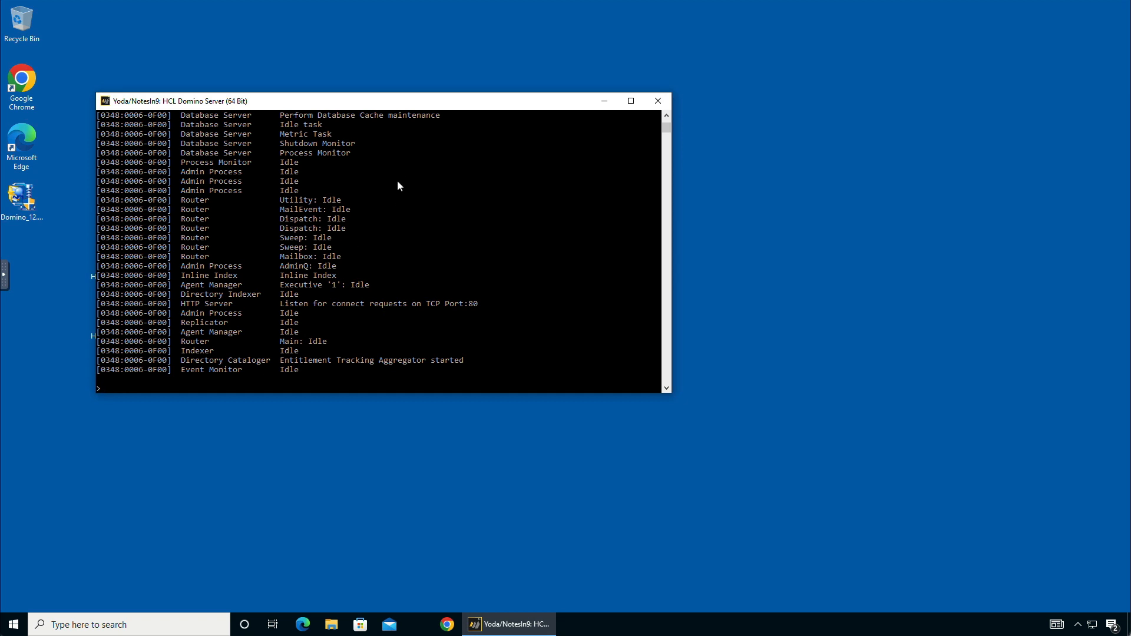
{"action": "scroll", "coordinate": [397, 186], "scroll_direction": "up", "scroll_amount": 7}
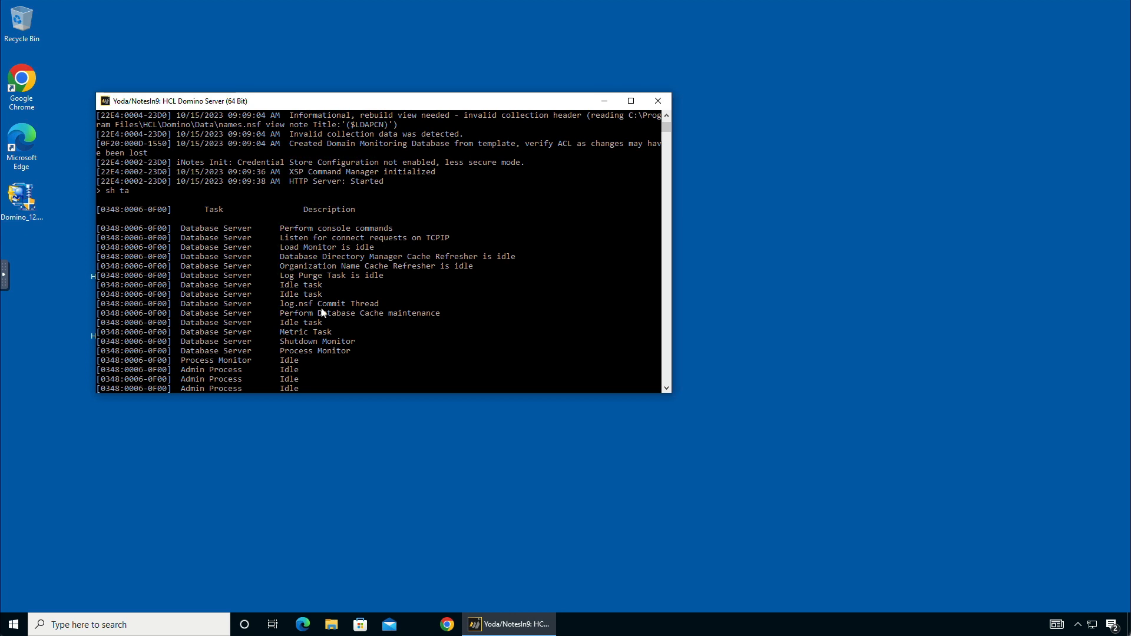
{"action": "scroll", "coordinate": [321, 309], "scroll_direction": "down", "scroll_amount": 7}
{"action": "scroll", "coordinate": [307, 172], "scroll_direction": "up", "scroll_amount": 1}
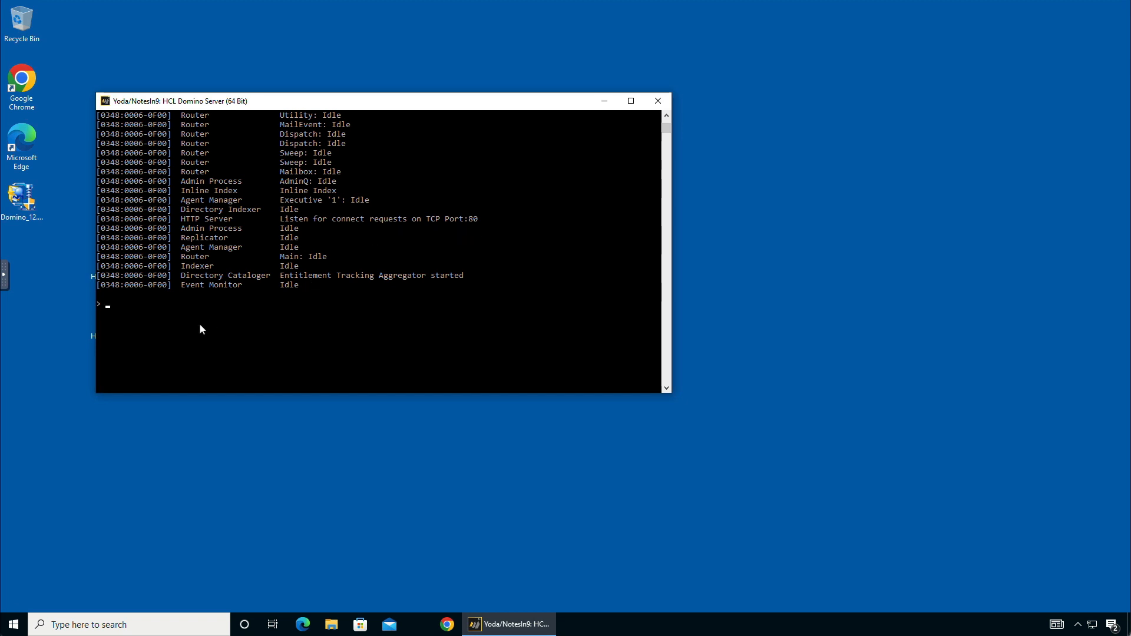
{"action": "type", "text": "quit"}
{"action": "key", "text": "Return"}
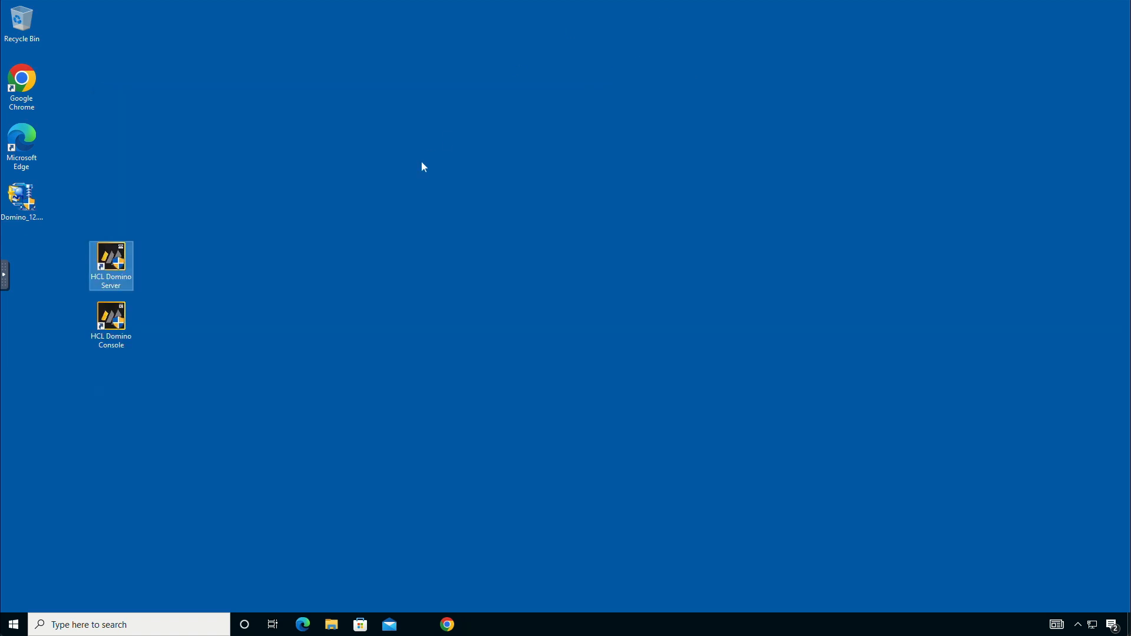
Step: Relaunch Domino as a regular application and watch the console until the HTTP Server starts
{"action": "left_click", "coordinate": [422, 162]}
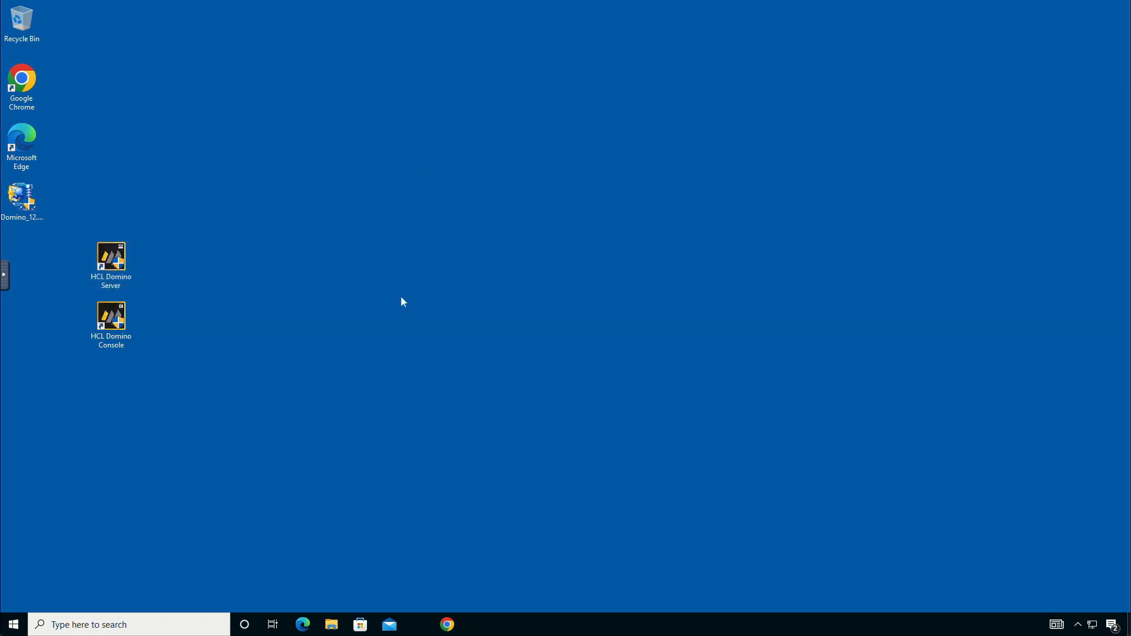
{"action": "double_click", "coordinate": [112, 265]}
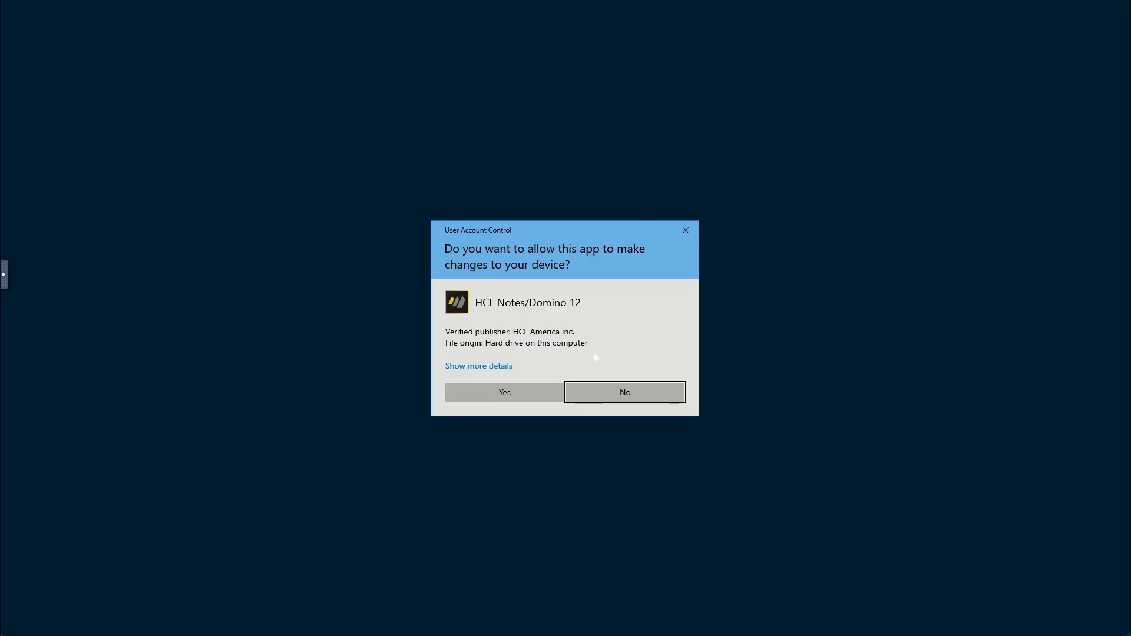
{"action": "left_click", "coordinate": [485, 394]}
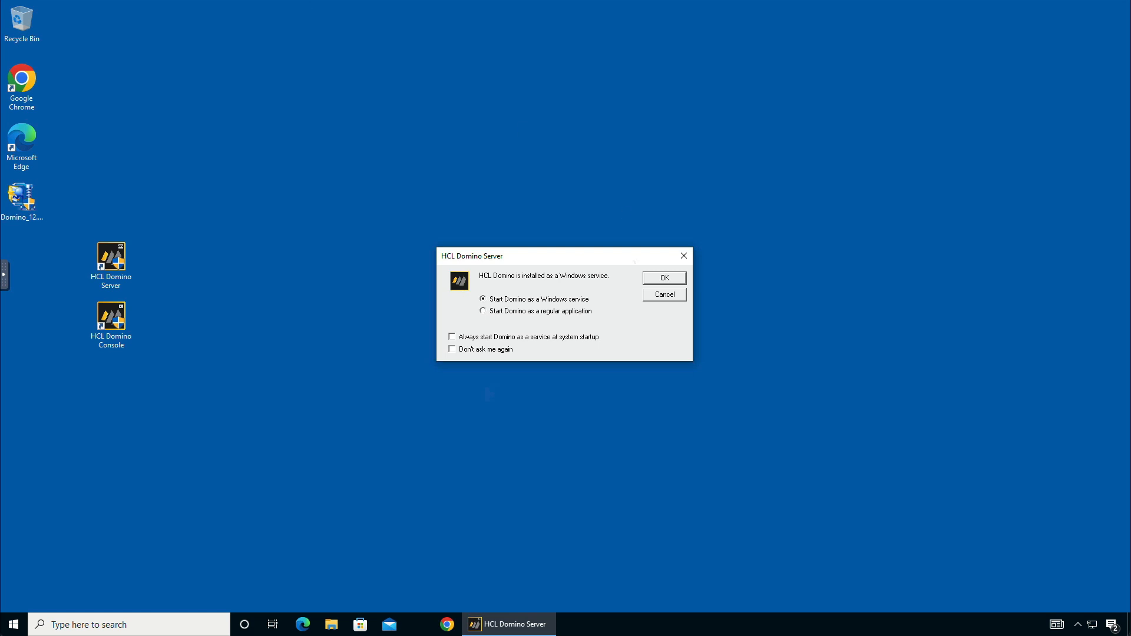
{"action": "left_click", "coordinate": [659, 282]}
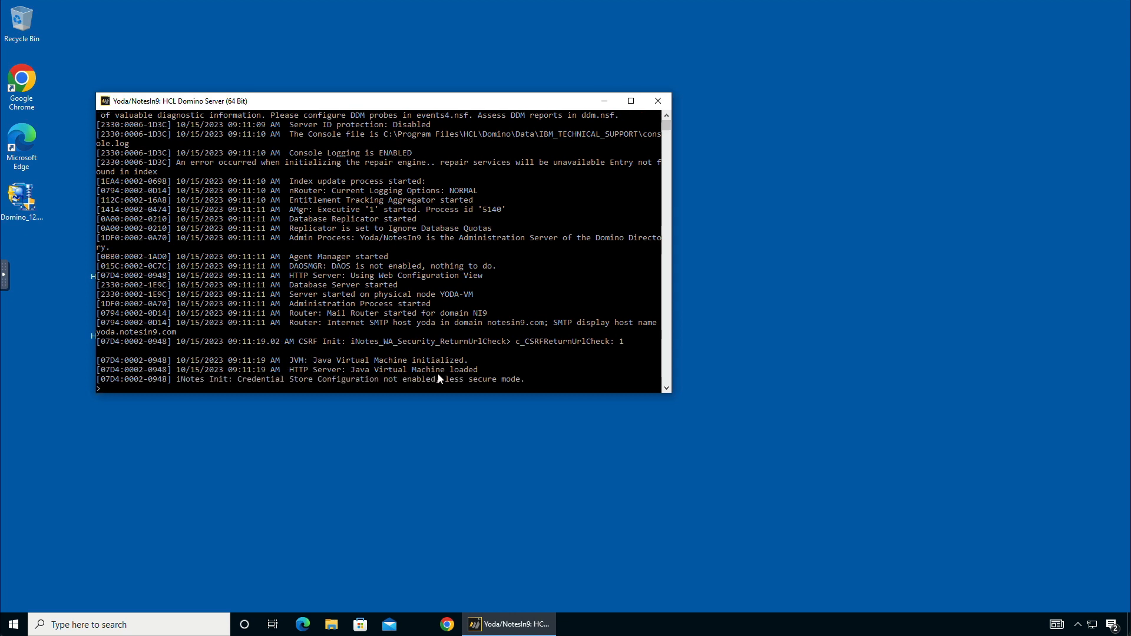
{"action": "scroll", "coordinate": [408, 343], "scroll_direction": "down", "scroll_amount": 12}
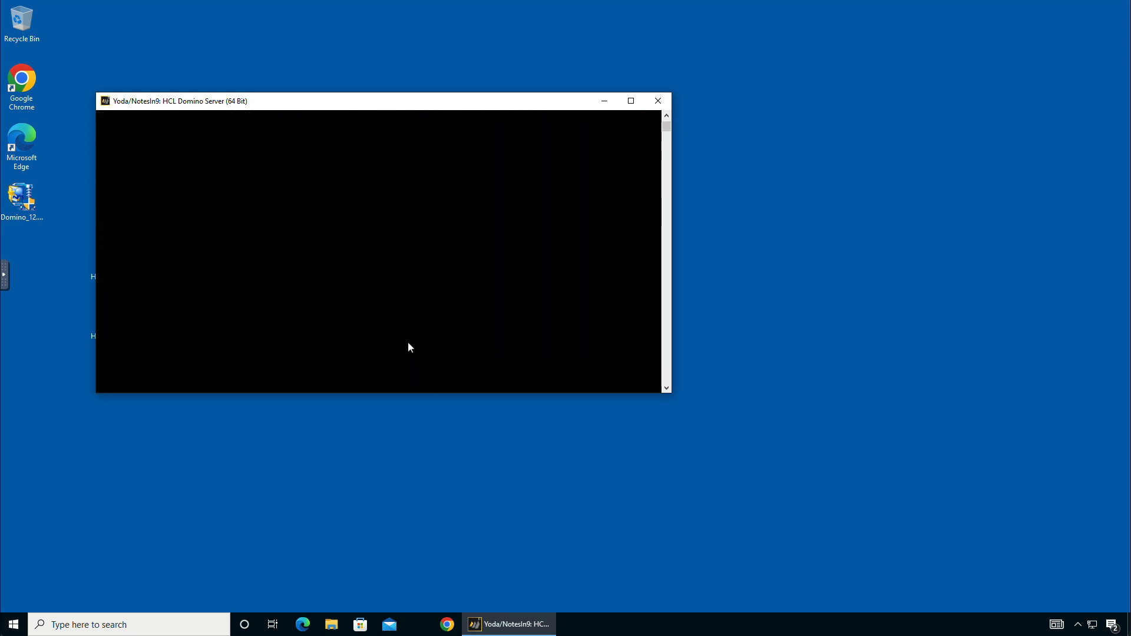
{"action": "scroll", "coordinate": [408, 344], "scroll_direction": "up", "scroll_amount": 5}
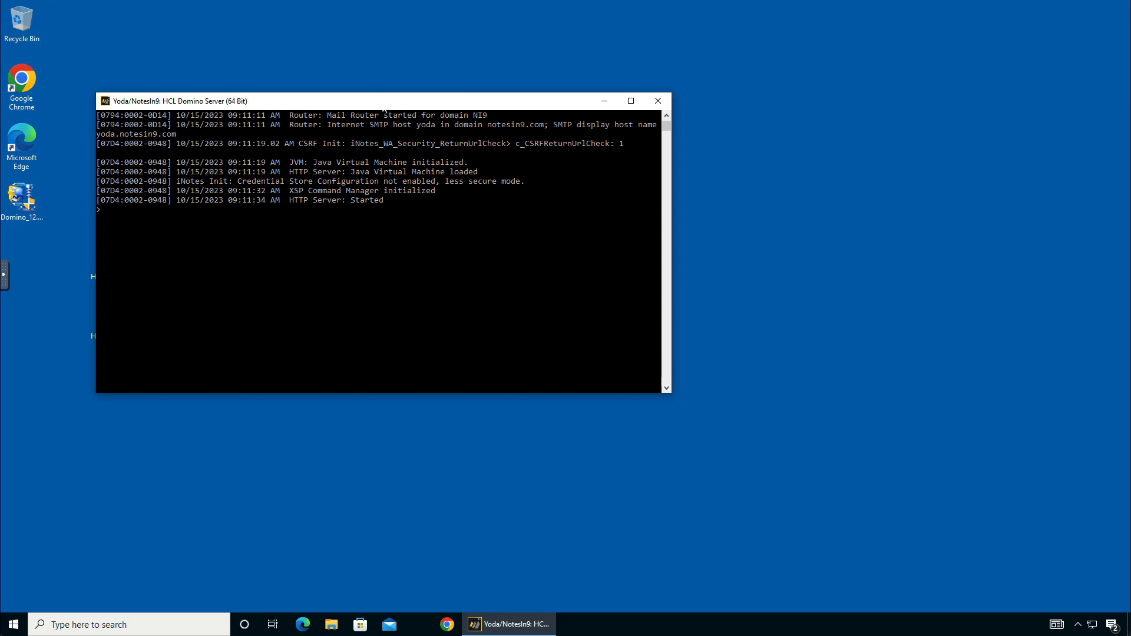
Step: Browse in File Explorer to C:\Program Files\HCL\Domino\Data
{"action": "left_click", "coordinate": [331, 622]}
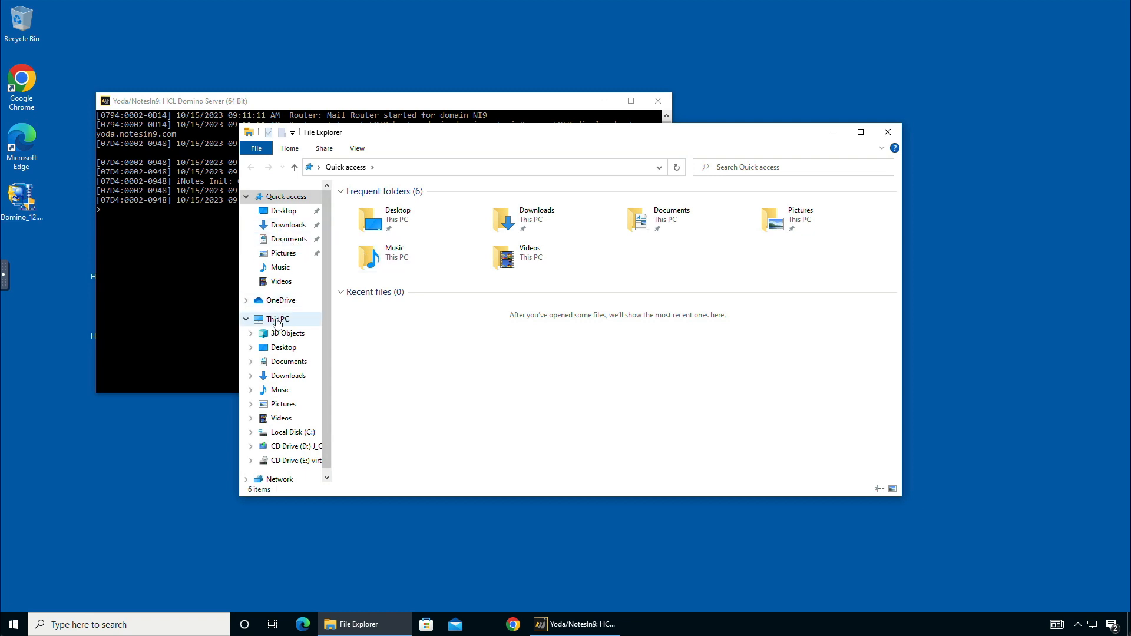
{"action": "left_click", "coordinate": [280, 319]}
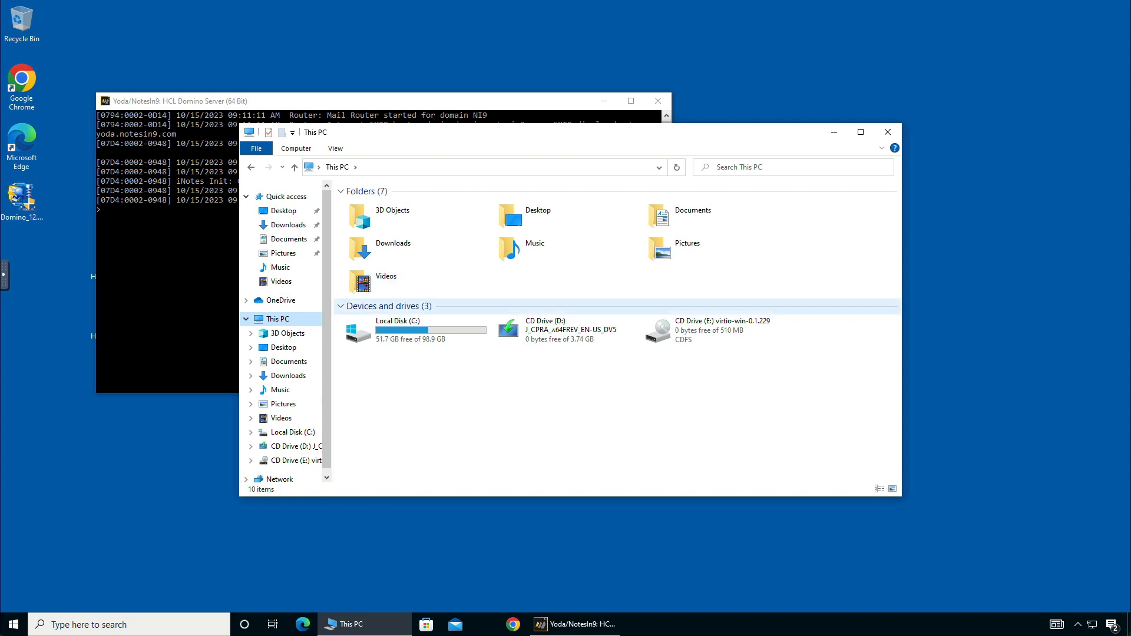
{"action": "left_click", "coordinate": [382, 331]}
{"action": "double_click", "coordinate": [383, 330]}
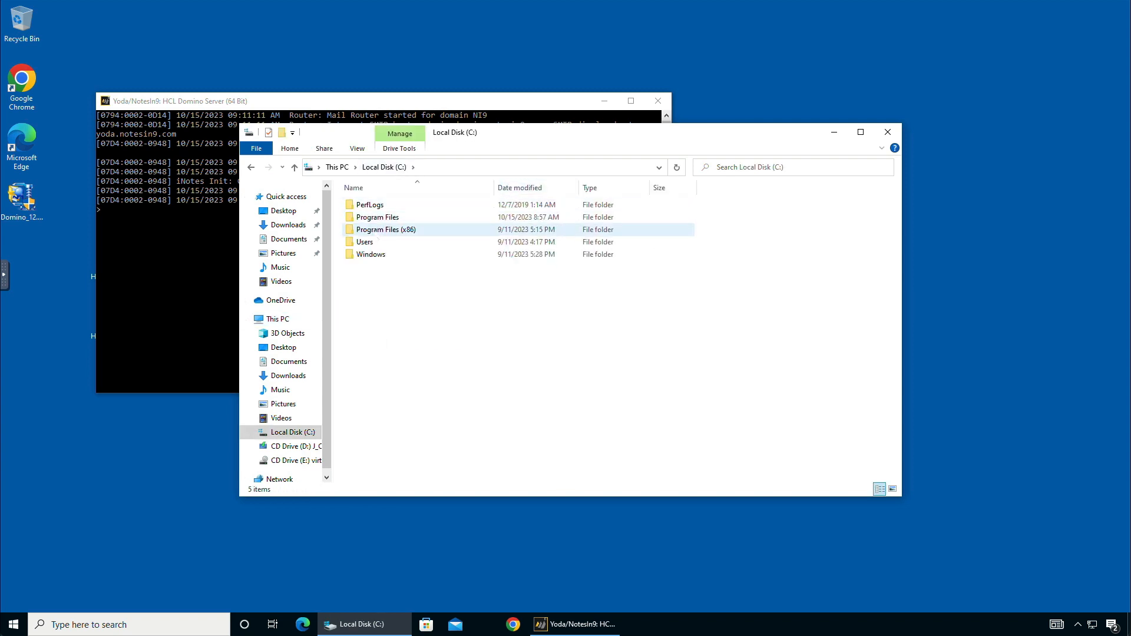
{"action": "double_click", "coordinate": [386, 229]}
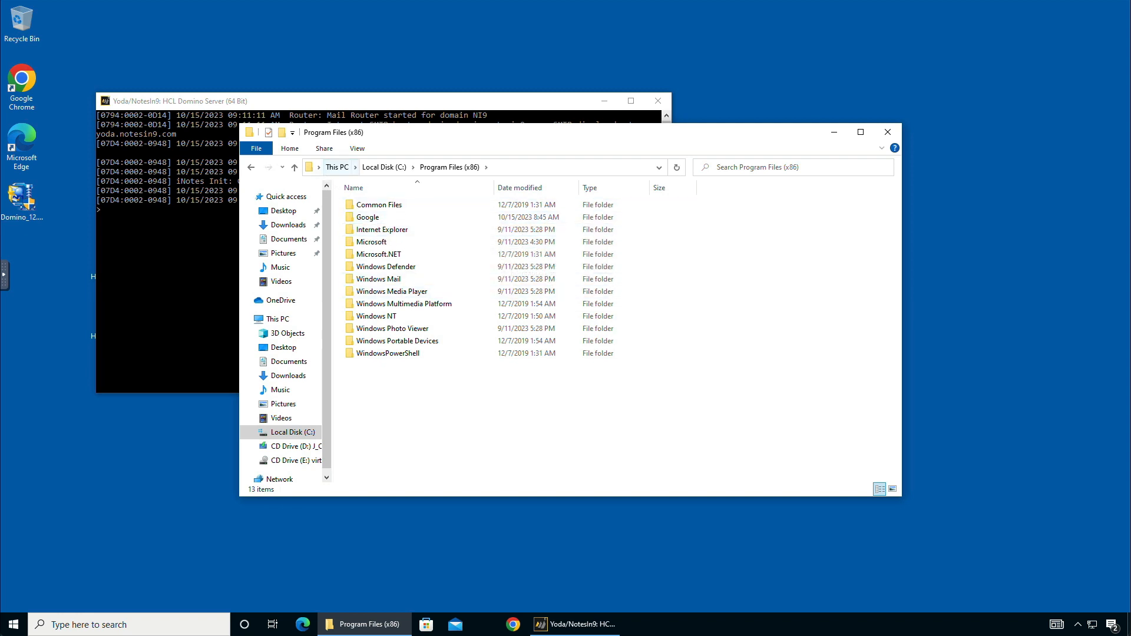
{"action": "left_click", "coordinate": [251, 167]}
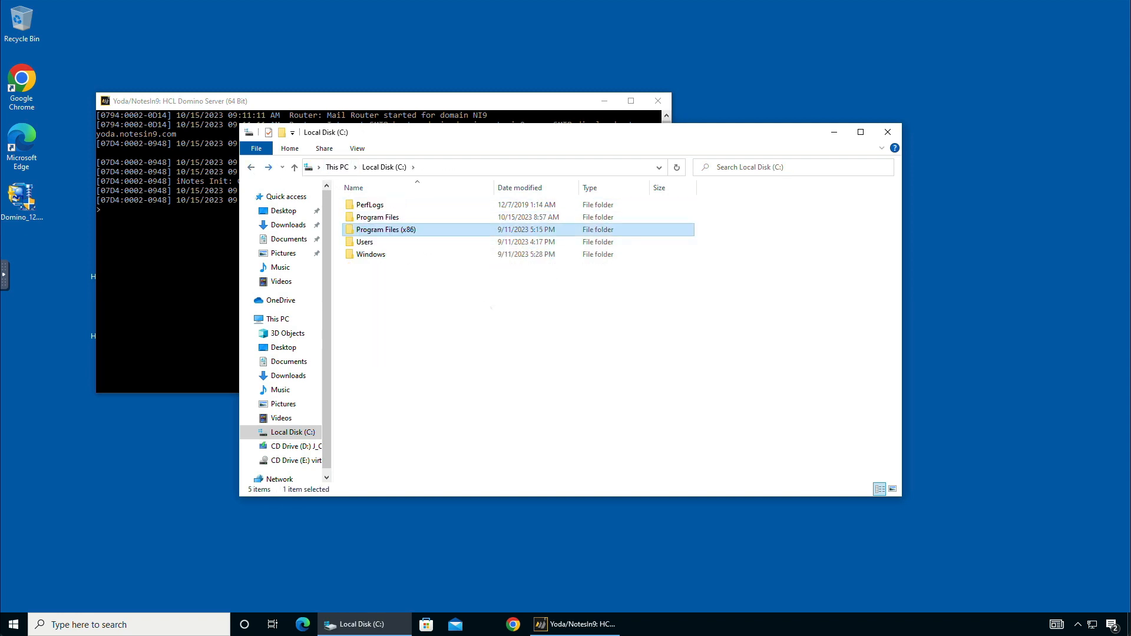
{"action": "left_click", "coordinate": [378, 222]}
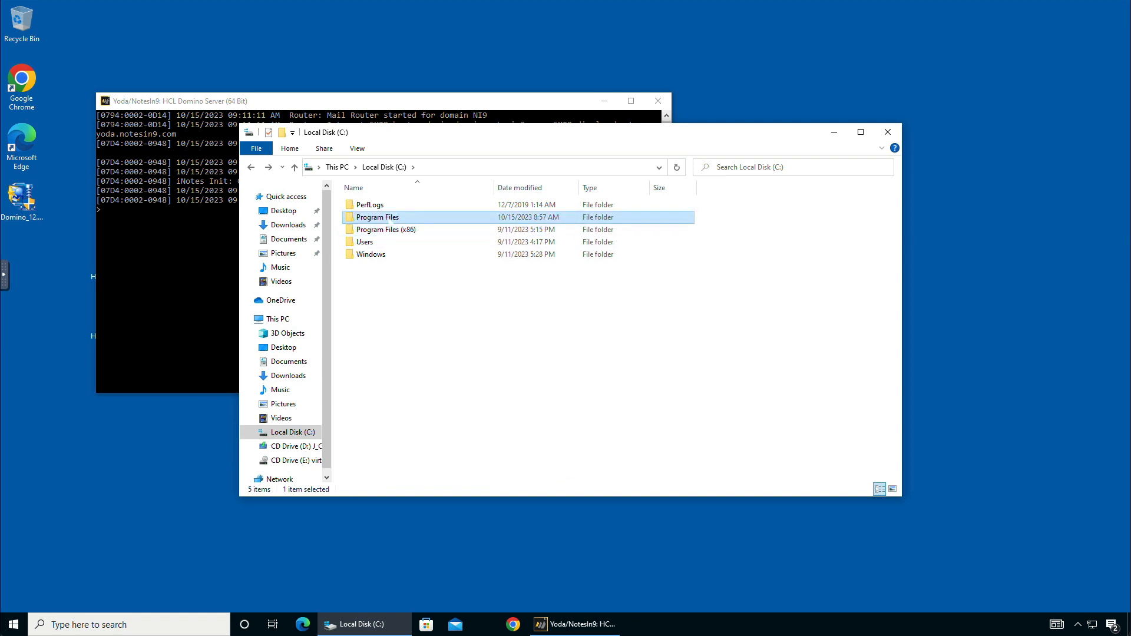
{"action": "double_click", "coordinate": [387, 222]}
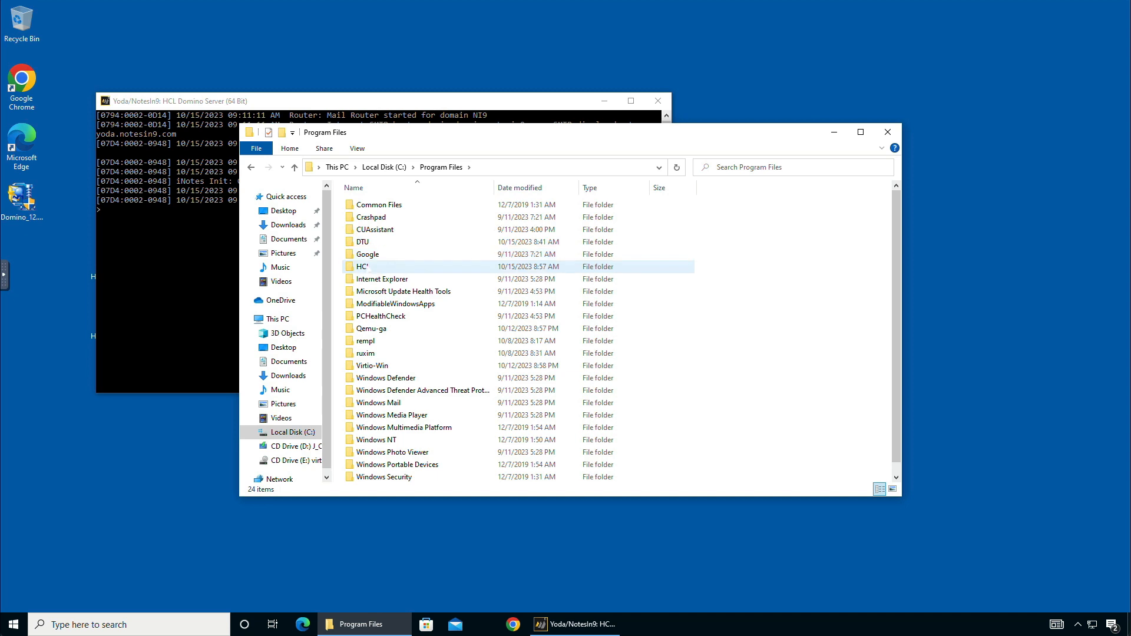
{"action": "double_click", "coordinate": [369, 269]}
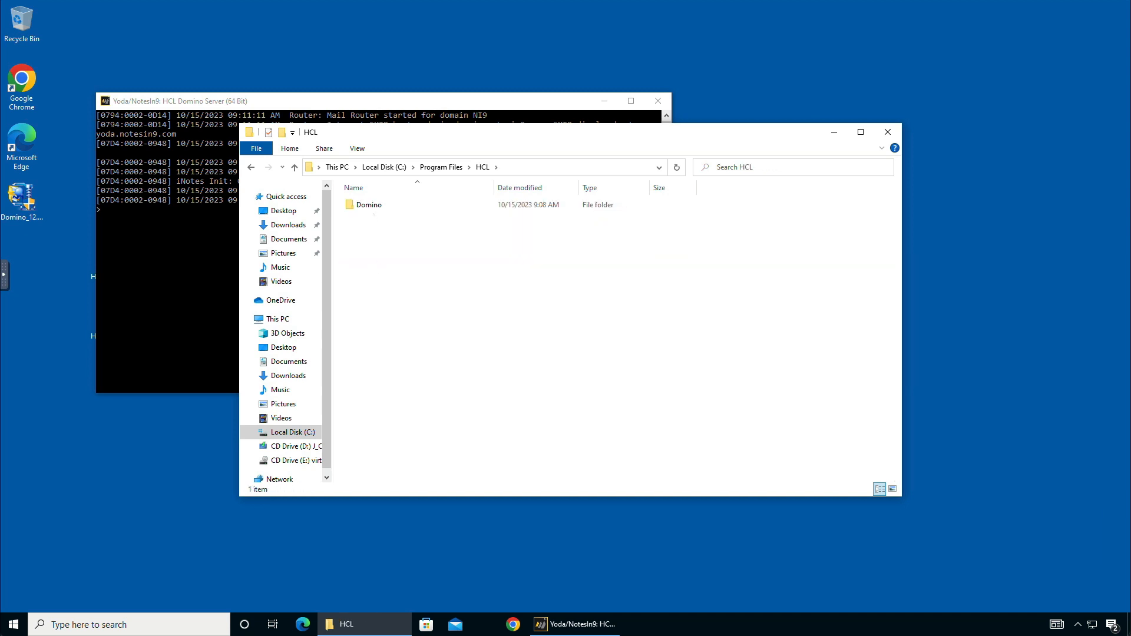
{"action": "double_click", "coordinate": [370, 206]}
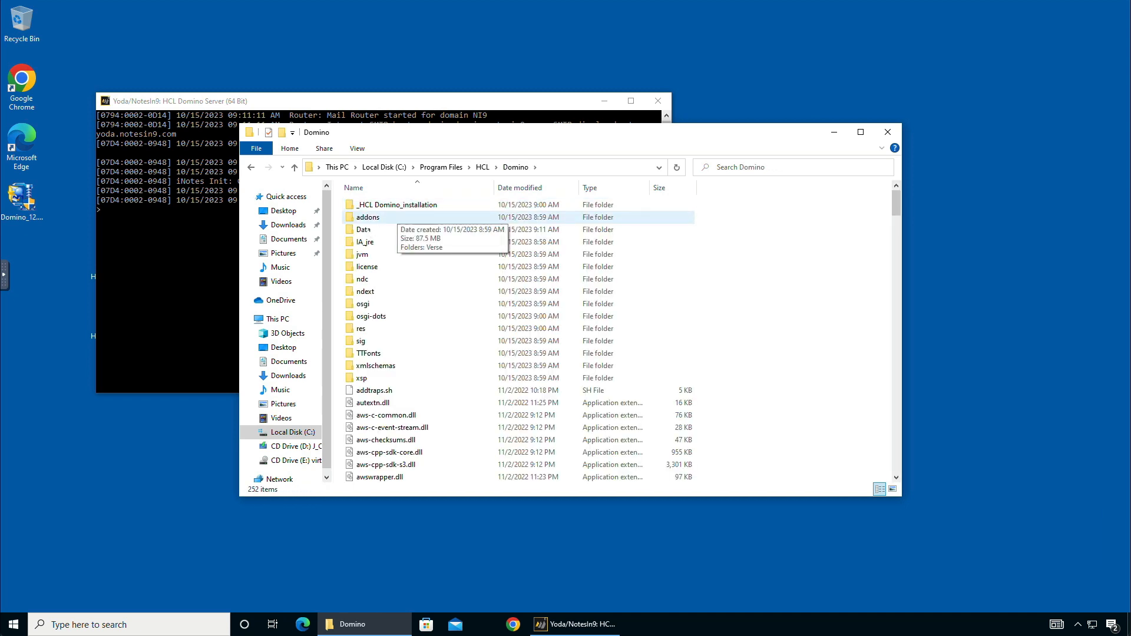
{"action": "double_click", "coordinate": [364, 230]}
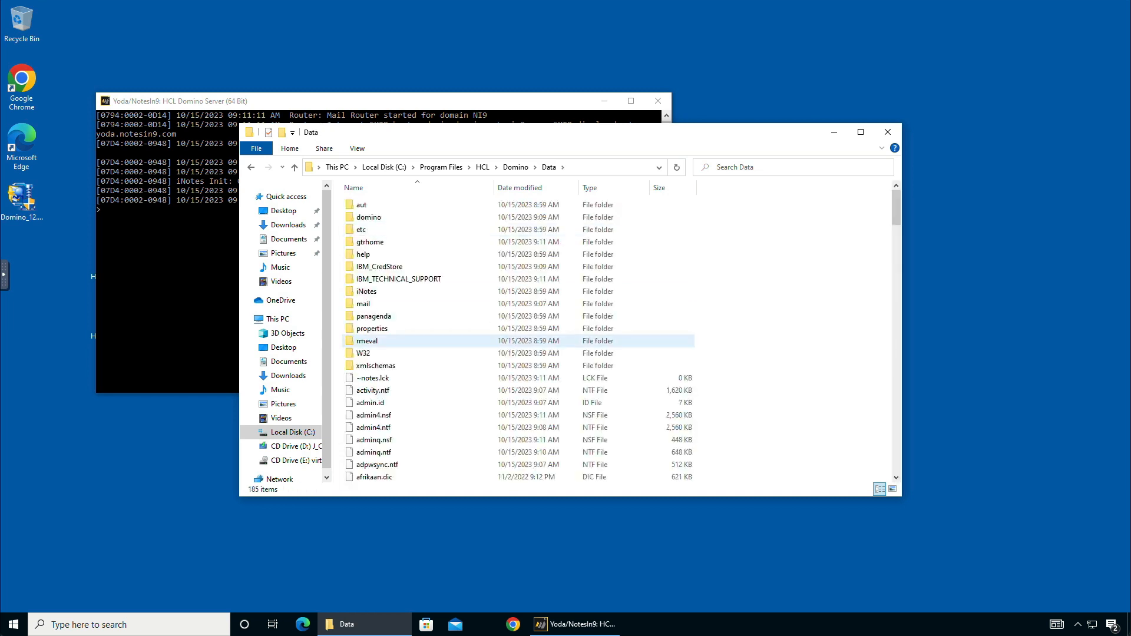
Step: Move admin.id and cert.id from the Domino Data folder to the desktop, approving administrator prompts
{"action": "left_click_drag", "start_coordinate": [370, 403], "coordinate": [1010, 212]}
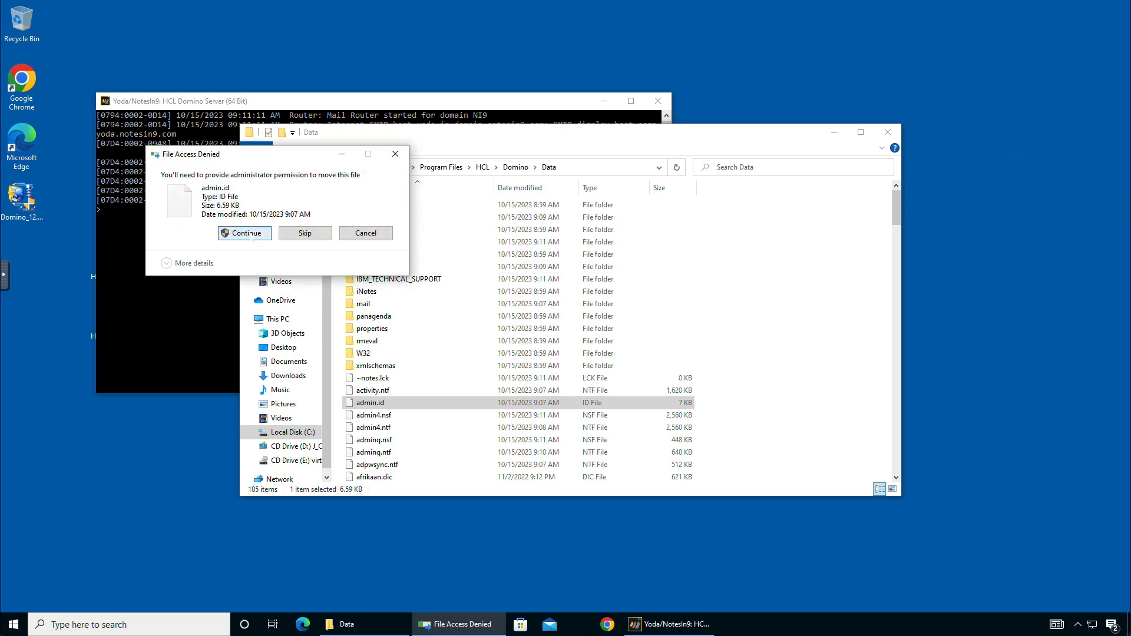
{"action": "left_click", "coordinate": [254, 234]}
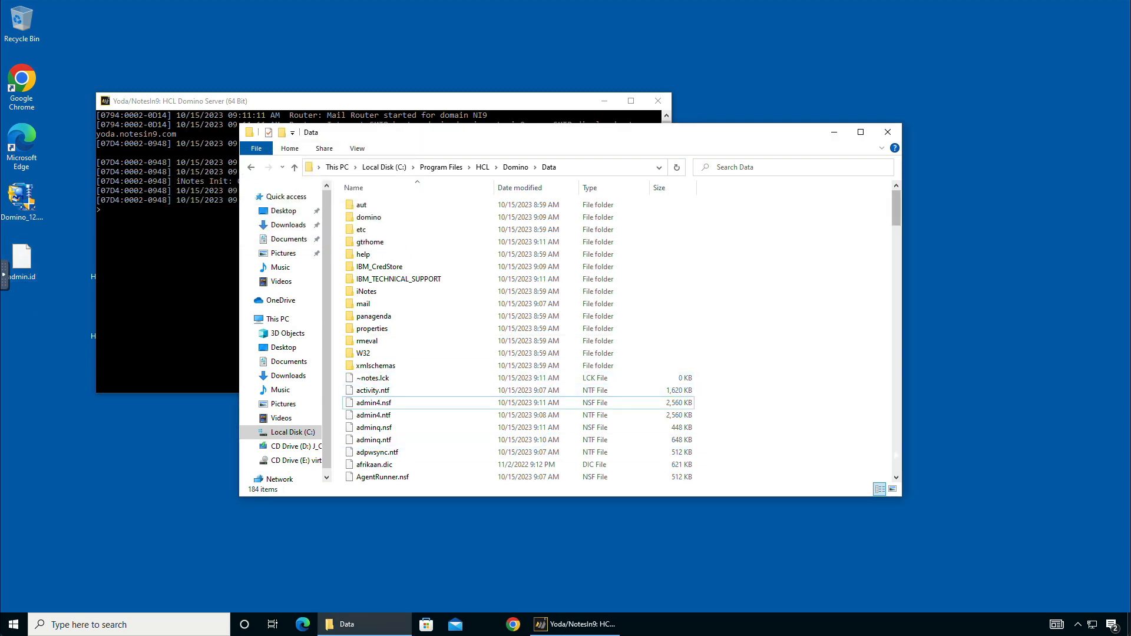
{"action": "scroll", "coordinate": [519, 338], "scroll_direction": "down", "scroll_amount": 7}
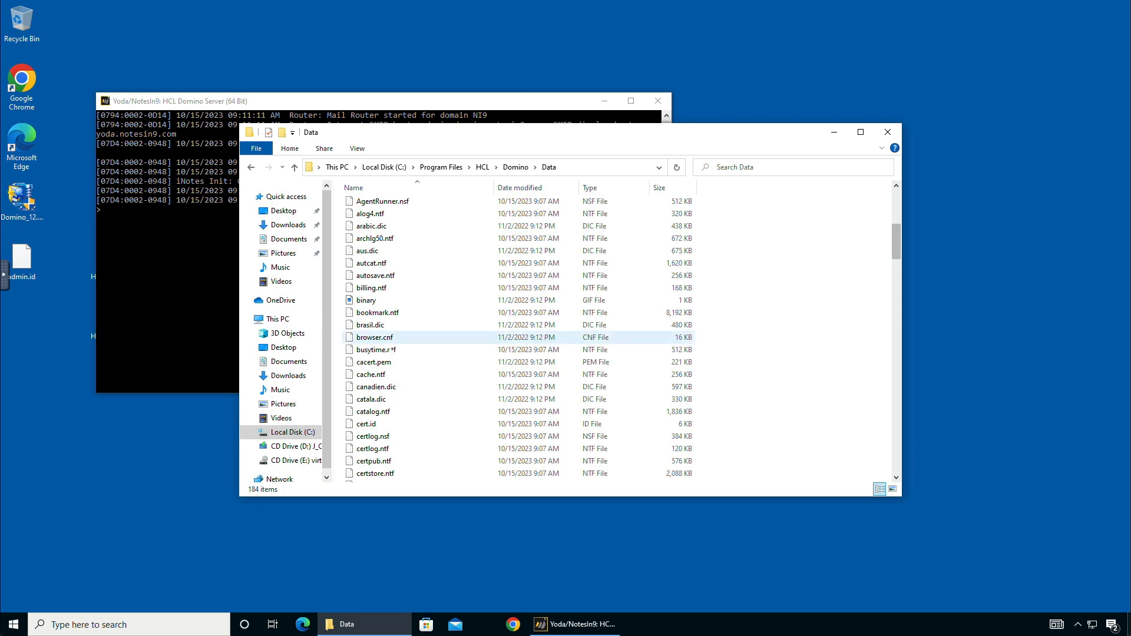
{"action": "left_click_drag", "start_coordinate": [366, 424], "coordinate": [38, 356]}
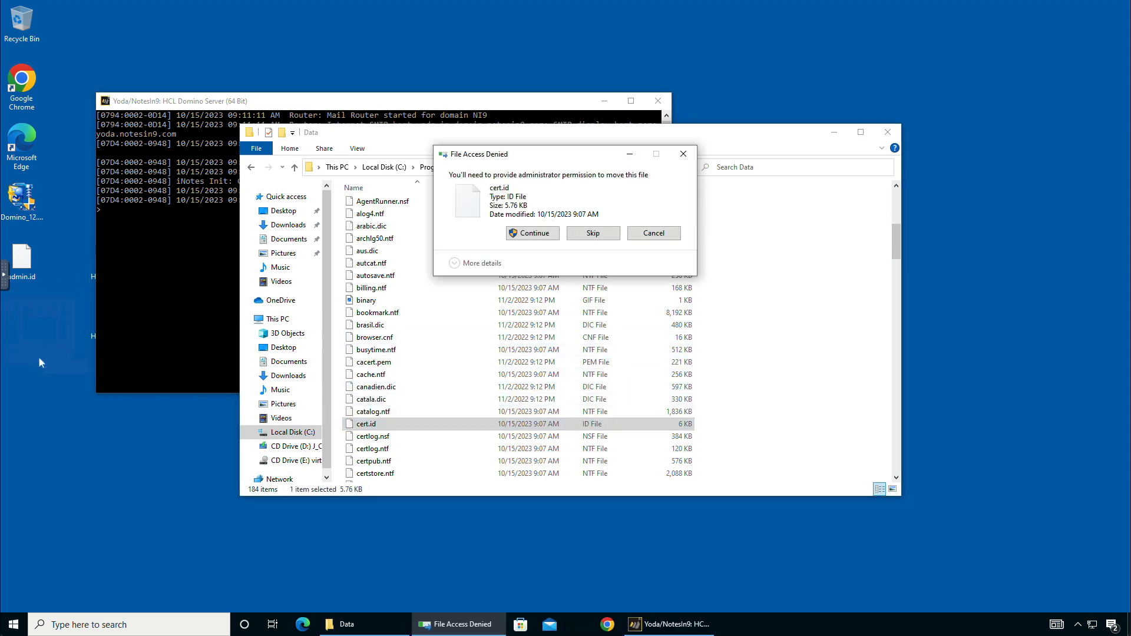
{"action": "left_click", "coordinate": [532, 233]}
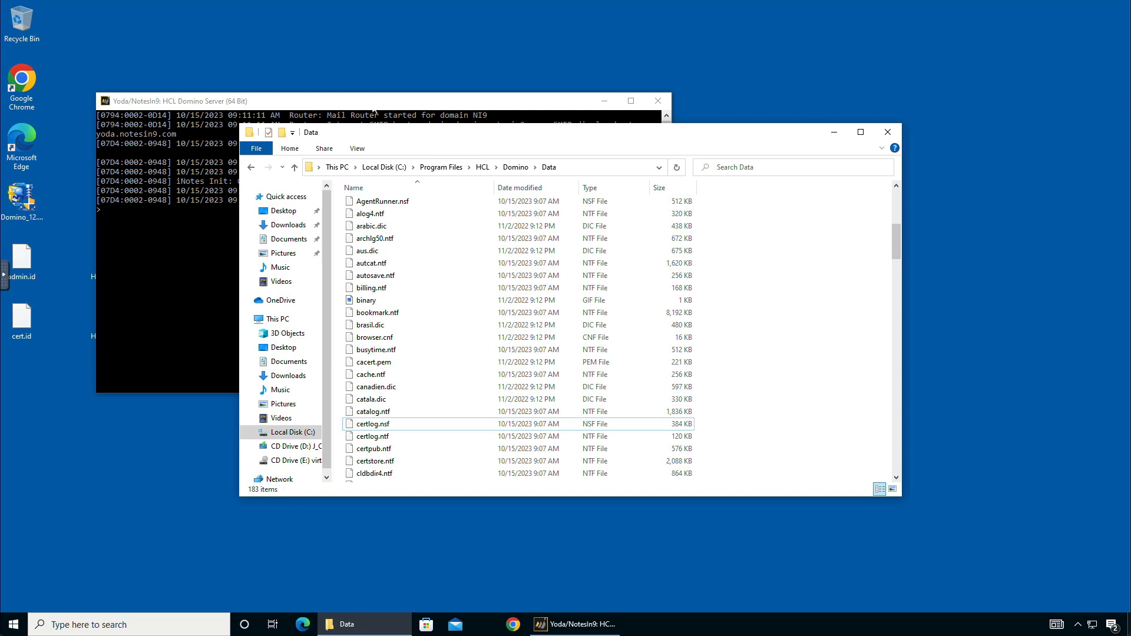
Step: Select admin.id on the desktop and start renaming it, then leave the name unchanged
{"action": "left_click", "coordinate": [28, 274]}
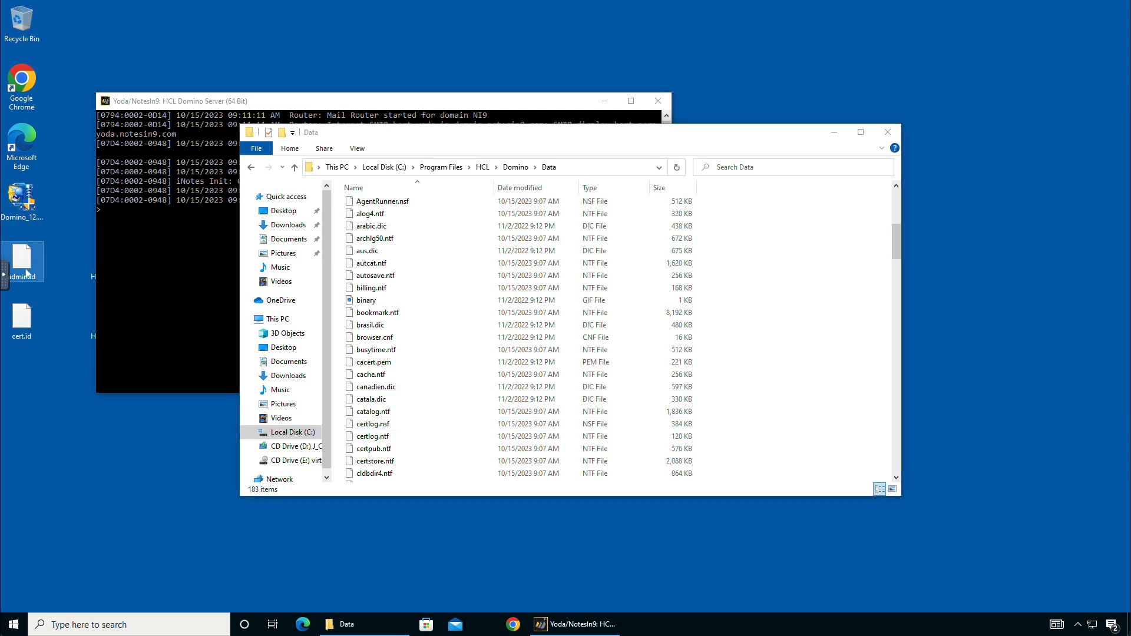
{"action": "left_click", "coordinate": [25, 278]}
{"action": "left_click", "coordinate": [55, 231]}
Step: Rename admin.id on the desktop to the user's name followed by -2023
{"action": "left_click_drag", "start_coordinate": [22, 260], "coordinate": [44, 369]}
{"action": "left_click", "coordinate": [23, 396]}
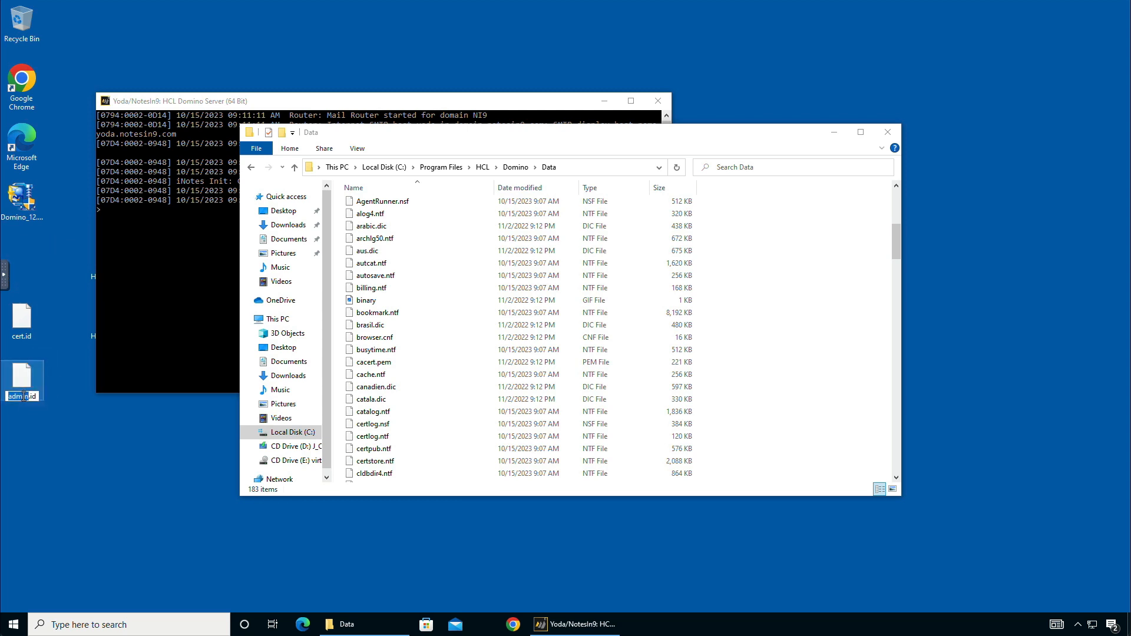
{"action": "left_click", "coordinate": [31, 398]}
{"action": "key", "text": "BackSpace"}
{"action": "key", "text": "BackSpace"}
{"action": "key", "text": "BackSpace"}
{"action": "key", "text": "BackSpace"}
{"action": "key", "text": "BackSpace"}
{"action": "type", "text": "leedy-2023"}
{"action": "left_click", "coordinate": [99, 440]}
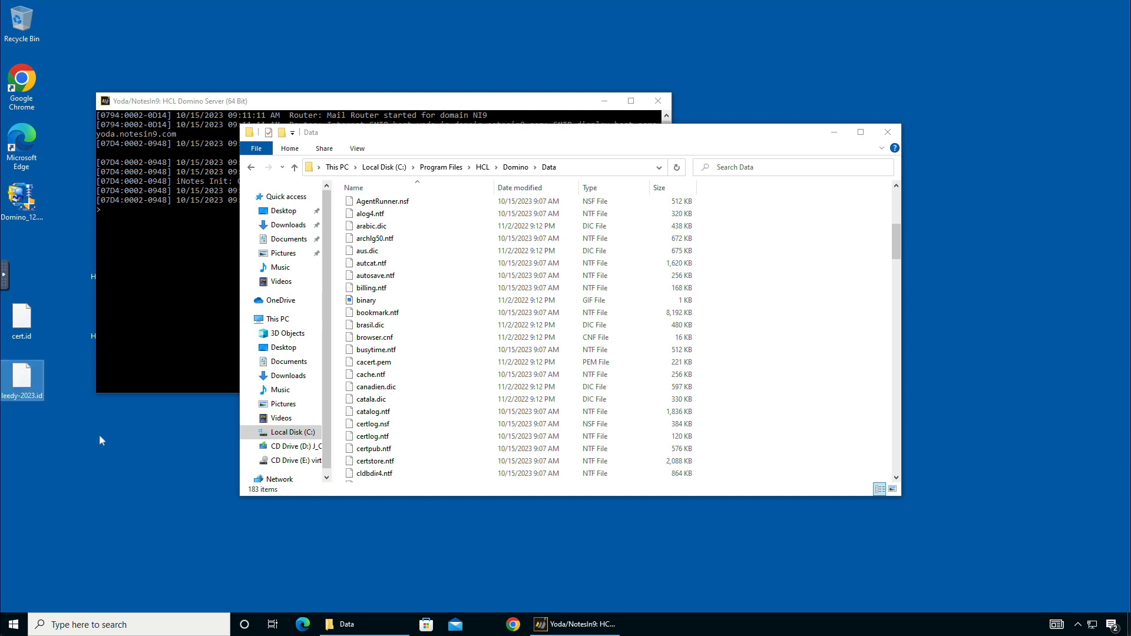
Step: Rename cert.id on the desktop to cert-2023.id
{"action": "left_click", "coordinate": [26, 344], "text": "shift"}
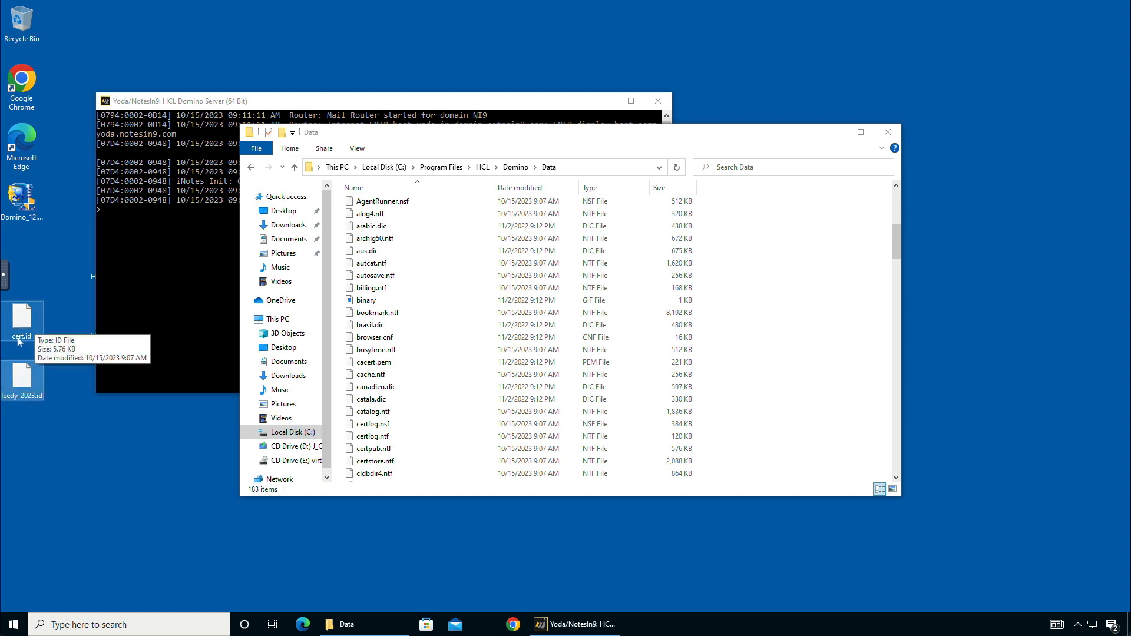
{"action": "left_click", "coordinate": [23, 341]}
{"action": "left_click", "coordinate": [22, 337]}
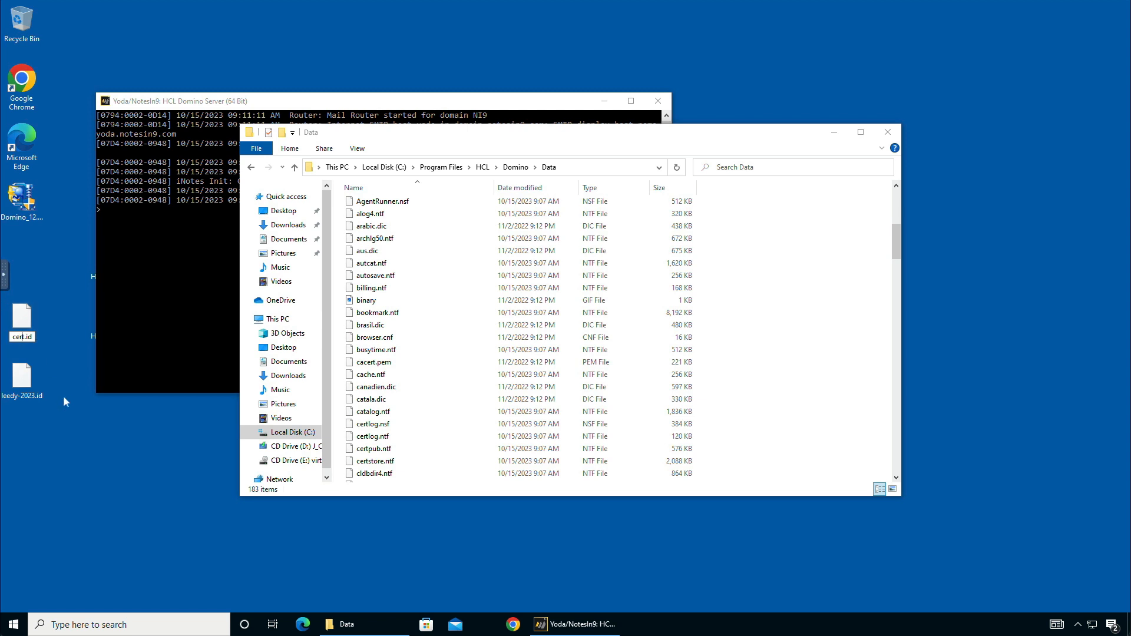
{"action": "type", "text": "-2023"}
{"action": "key", "text": "Return"}
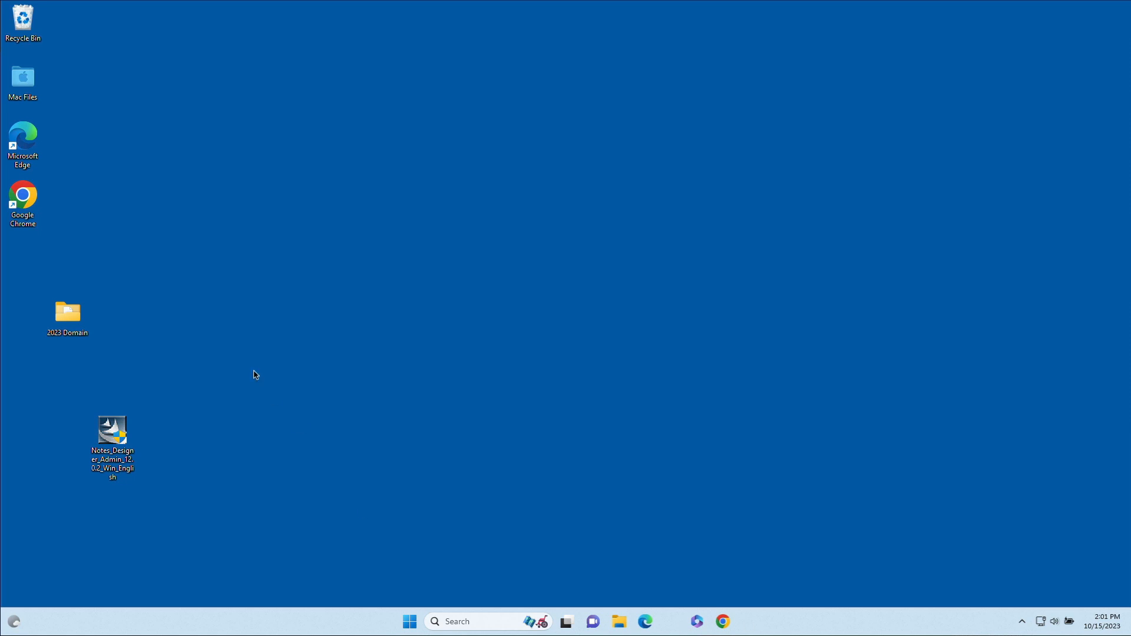
Step: Run the Notes_Designer_Admin installer as administrator and extract its files to reach the welcome page
{"action": "left_click", "coordinate": [116, 435]}
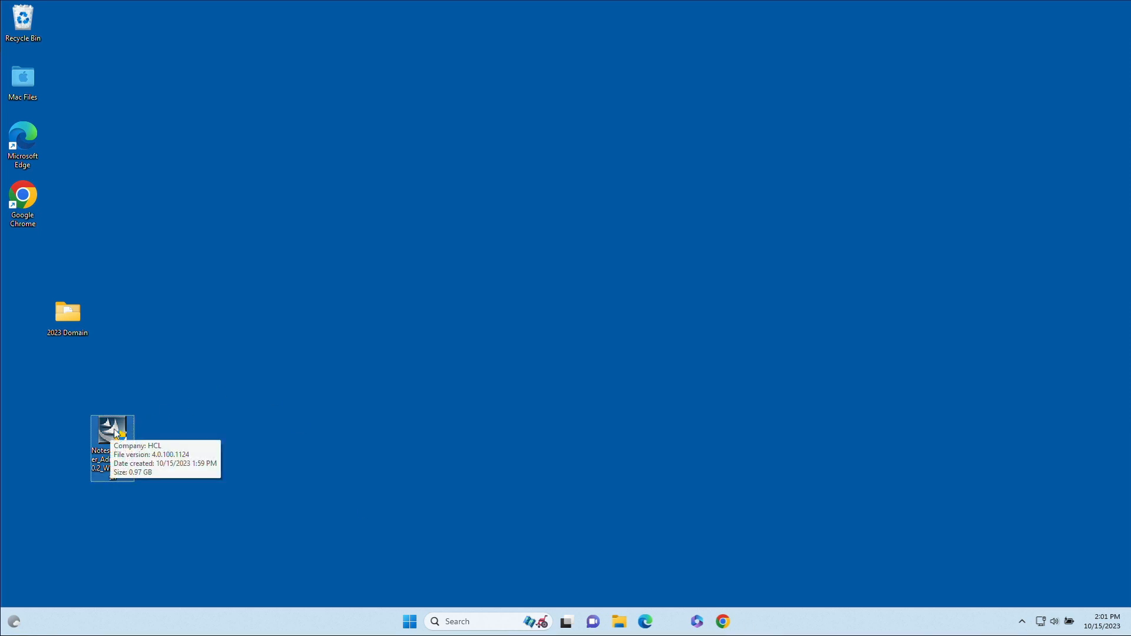
{"action": "double_click", "coordinate": [116, 435]}
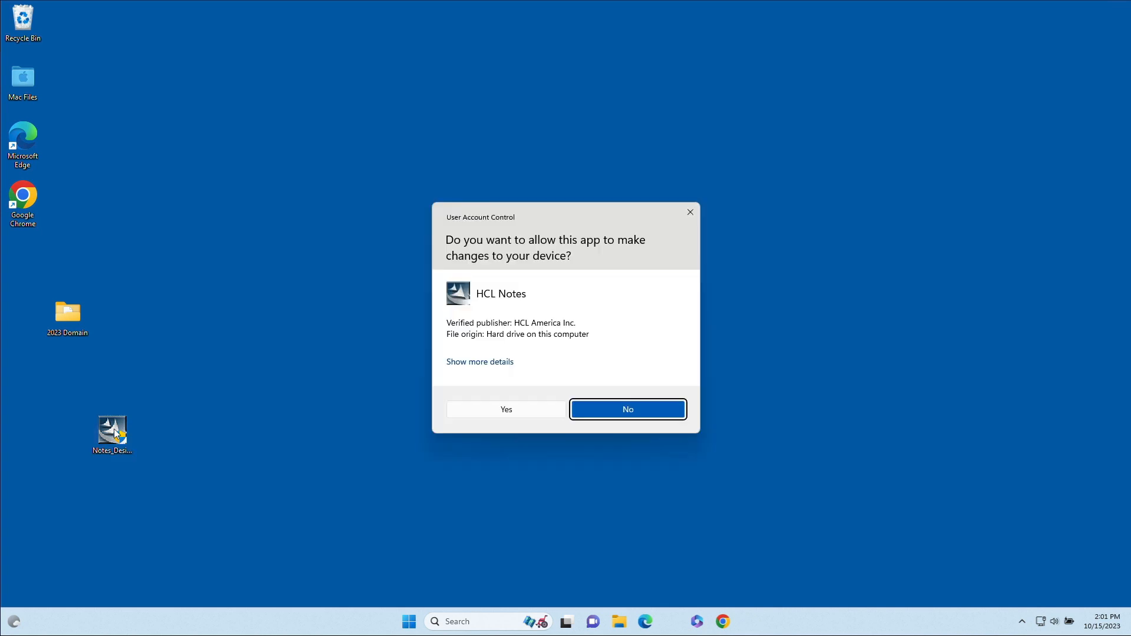
{"action": "left_click", "coordinate": [502, 409]}
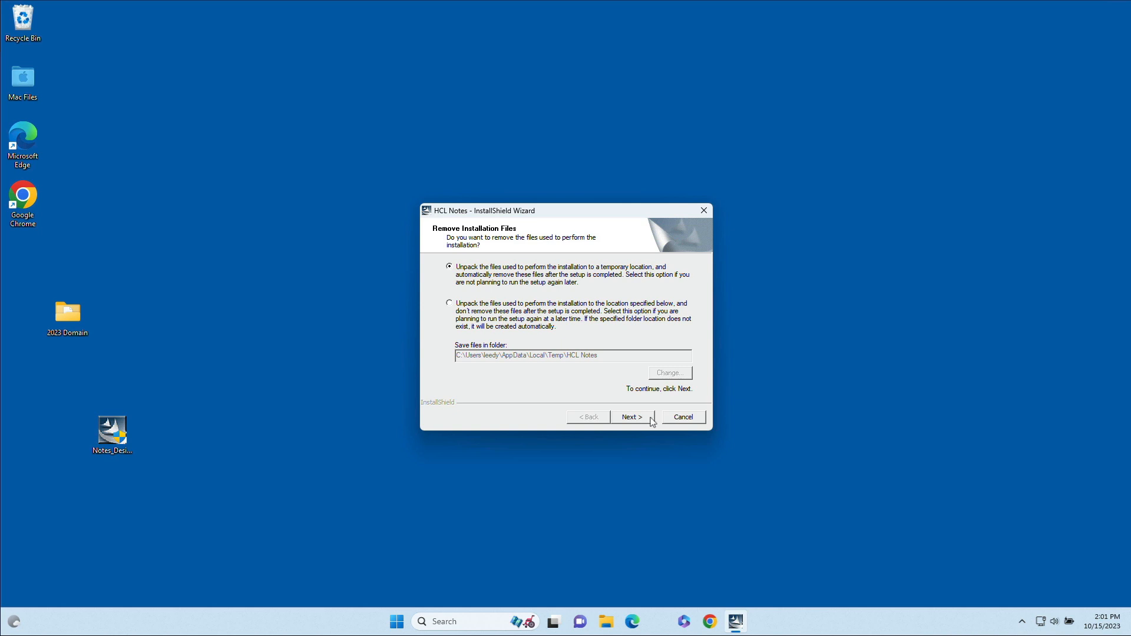
{"action": "left_click", "coordinate": [632, 417]}
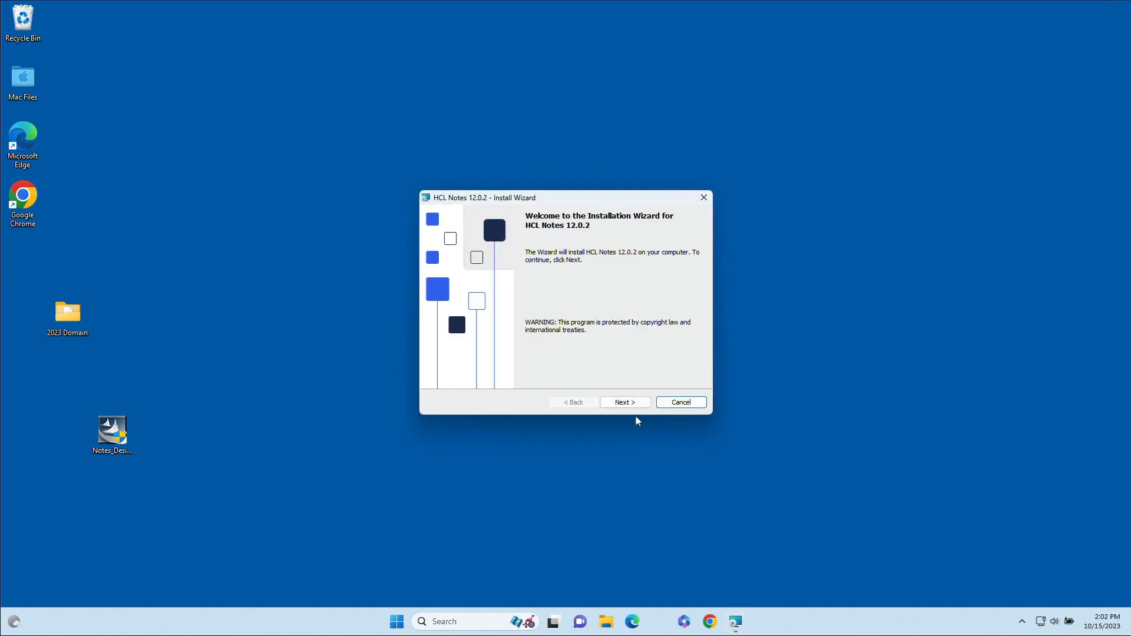
Step: Accept the HCL Notes license agreement and keep the default installation folders
{"action": "left_click", "coordinate": [626, 403]}
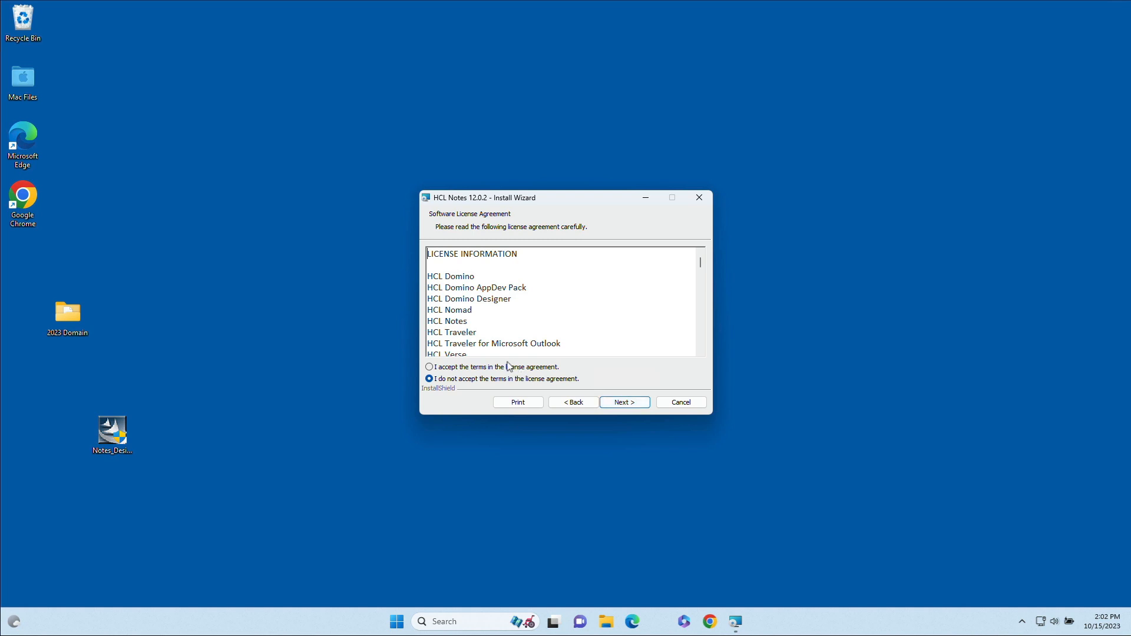
{"action": "left_click", "coordinate": [489, 367]}
{"action": "left_click", "coordinate": [631, 405]}
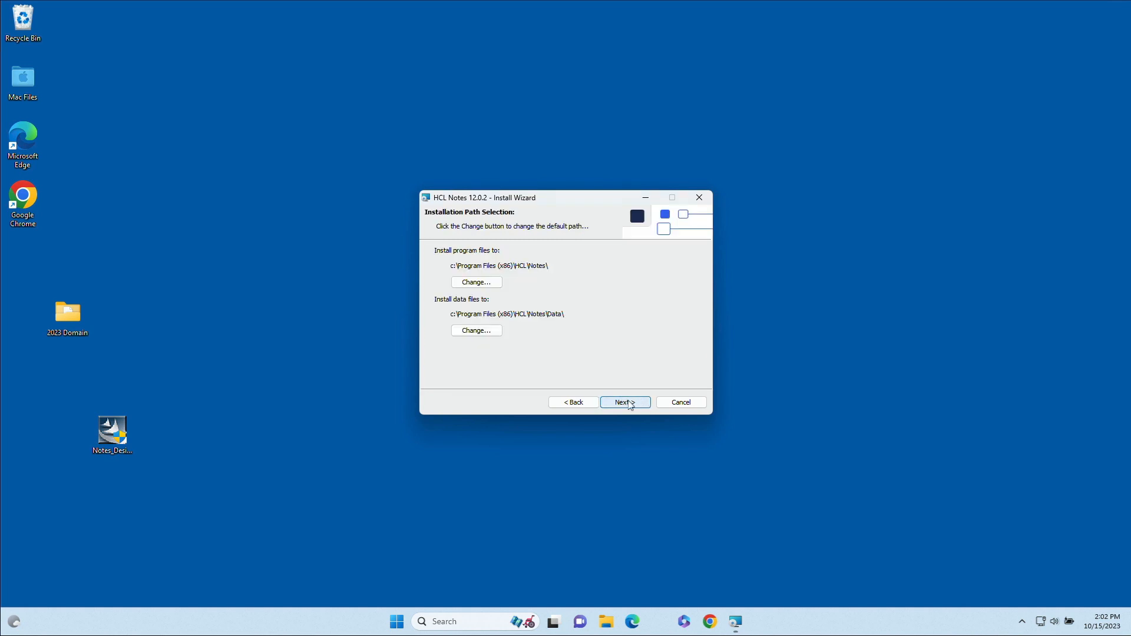
{"action": "left_click", "coordinate": [630, 404]}
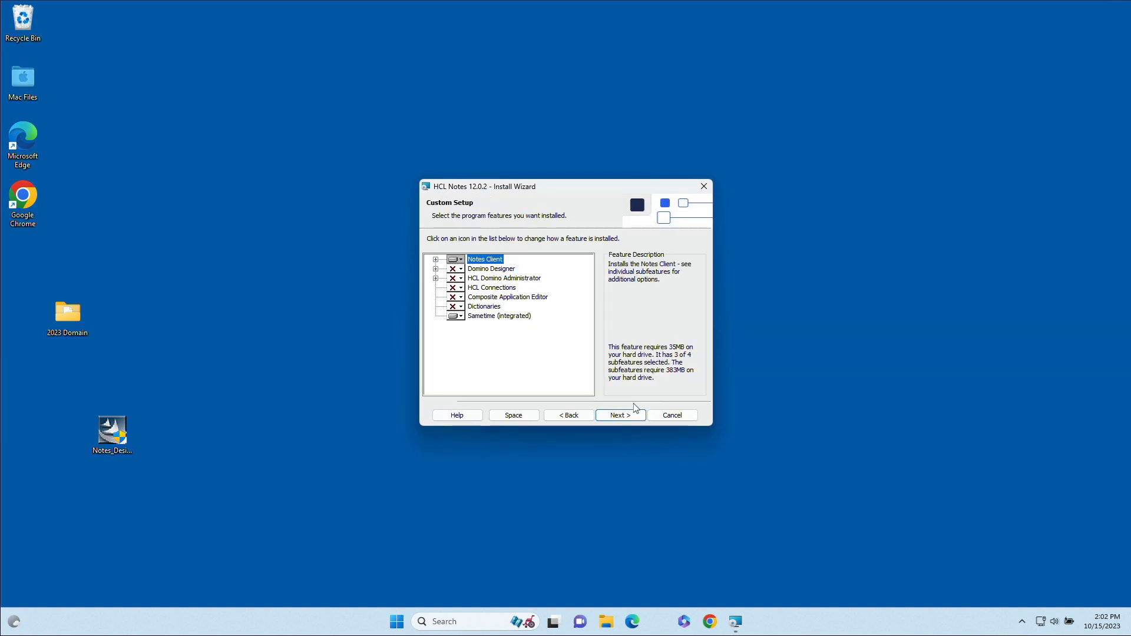
Step: Mark Domino Designer, Domino Administrator and Remote Server Setup to install locally
{"action": "left_click", "coordinate": [461, 269]}
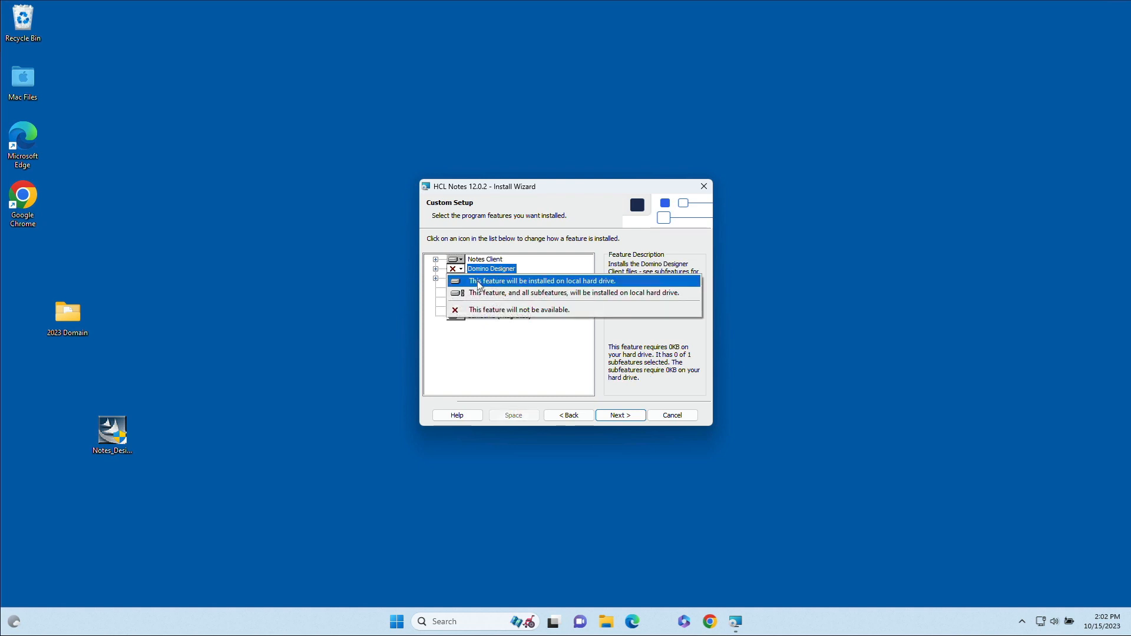
{"action": "left_click", "coordinate": [477, 281]}
{"action": "left_click", "coordinate": [457, 278]}
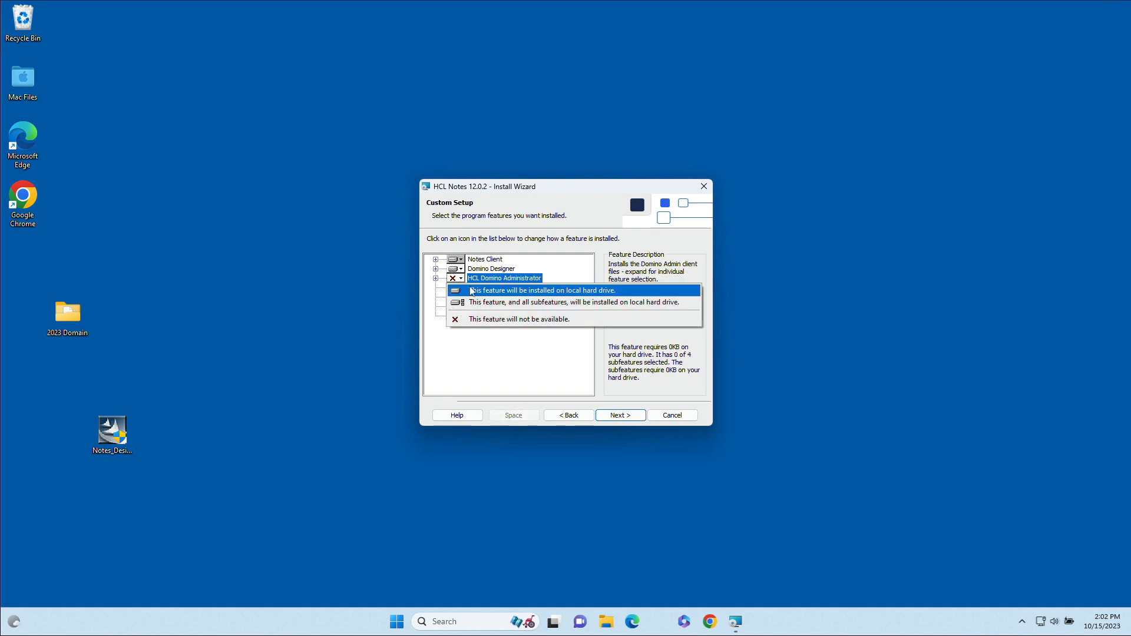
{"action": "left_click", "coordinate": [474, 291]}
{"action": "left_click", "coordinate": [436, 278]}
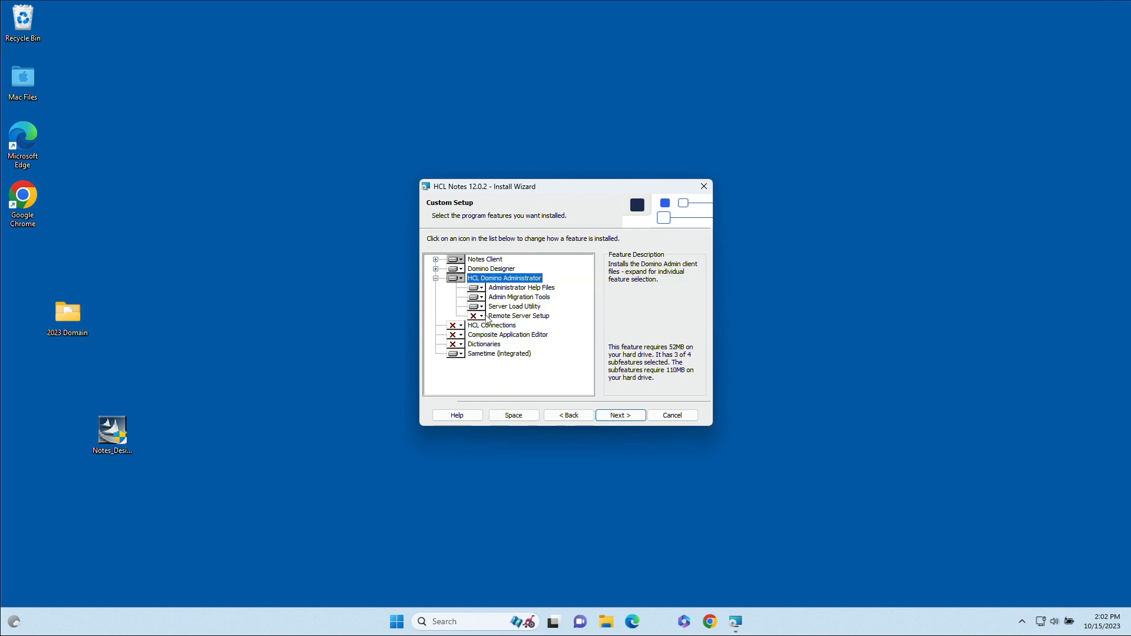
{"action": "left_click", "coordinate": [485, 316]}
{"action": "left_click", "coordinate": [492, 328]}
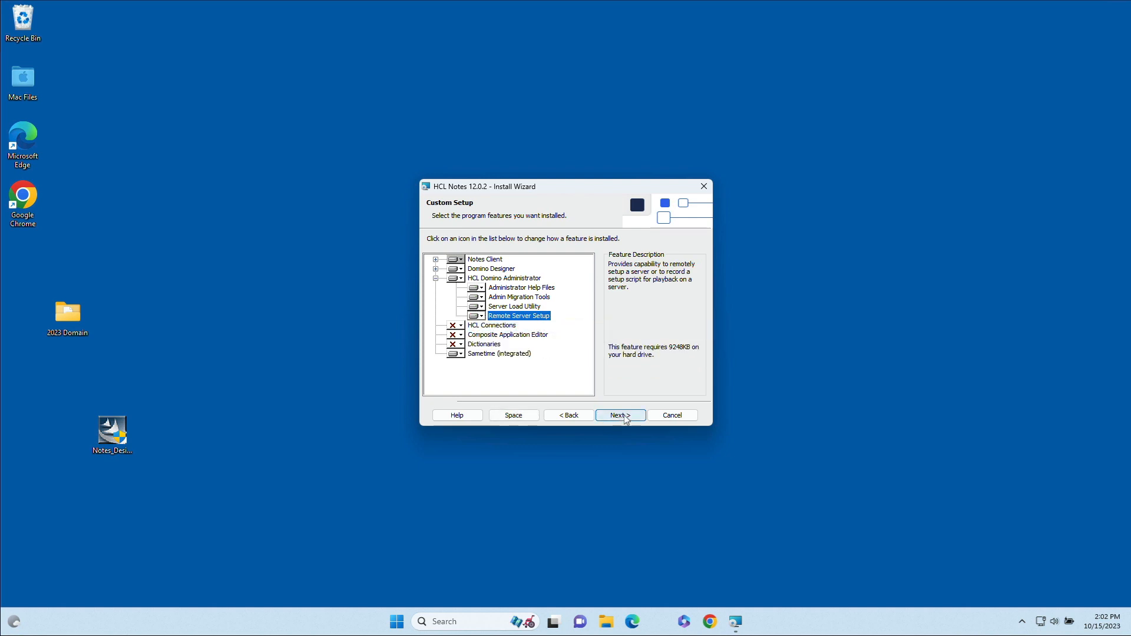
Step: Untick Notes as default email and calendar program, then install HCL Notes 12.0.2
{"action": "left_click", "coordinate": [624, 418]}
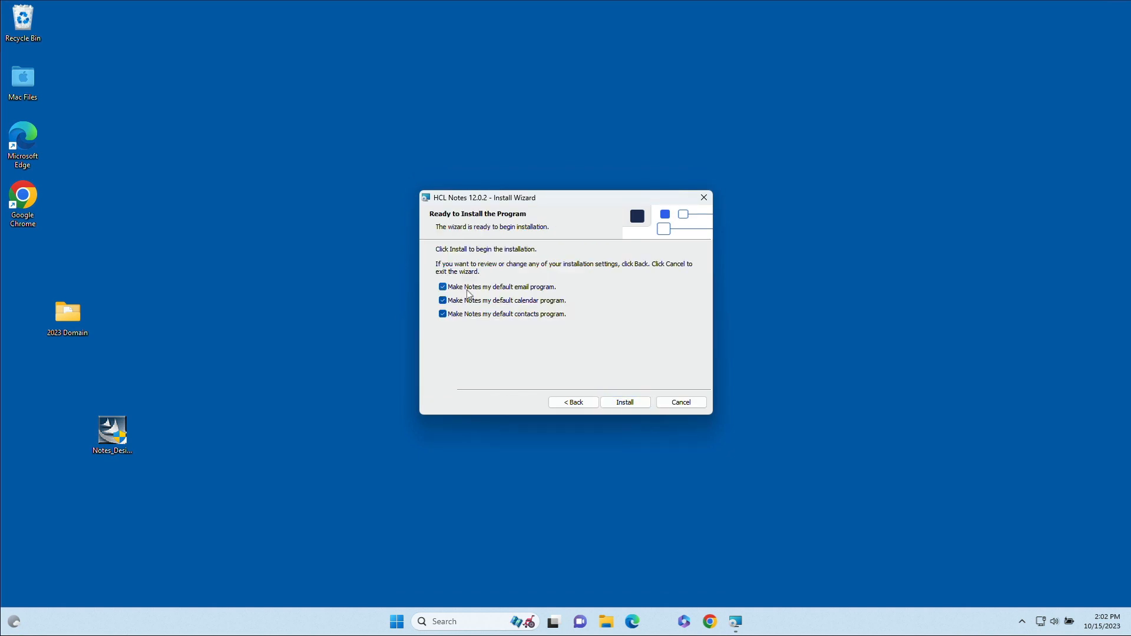
{"action": "left_click", "coordinate": [470, 288]}
{"action": "left_click", "coordinate": [472, 301]}
{"action": "left_click", "coordinate": [623, 403]}
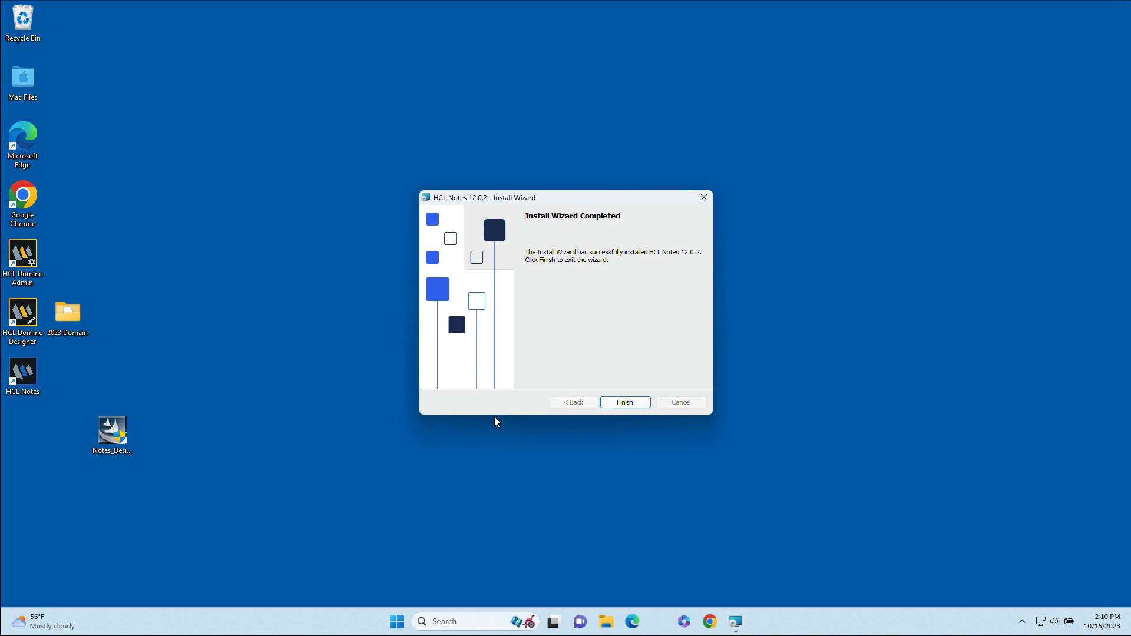
Step: Close the finished installer, launch the HCL Notes client and begin client configuration
{"action": "key", "text": "Return"}
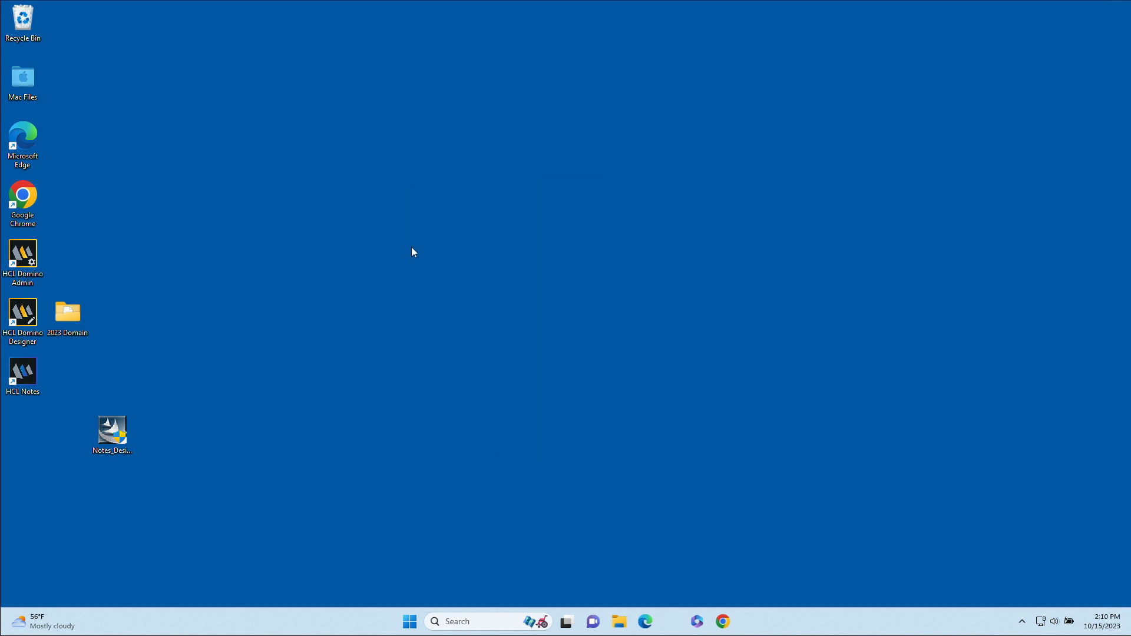
{"action": "double_click", "coordinate": [29, 375]}
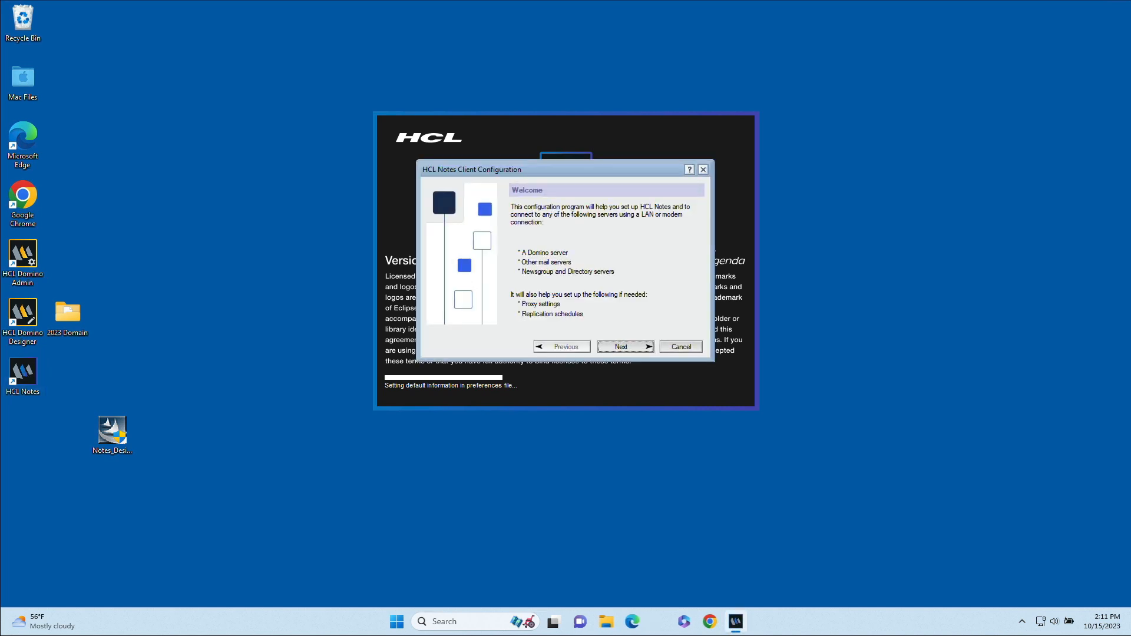
{"action": "left_click", "coordinate": [648, 347]}
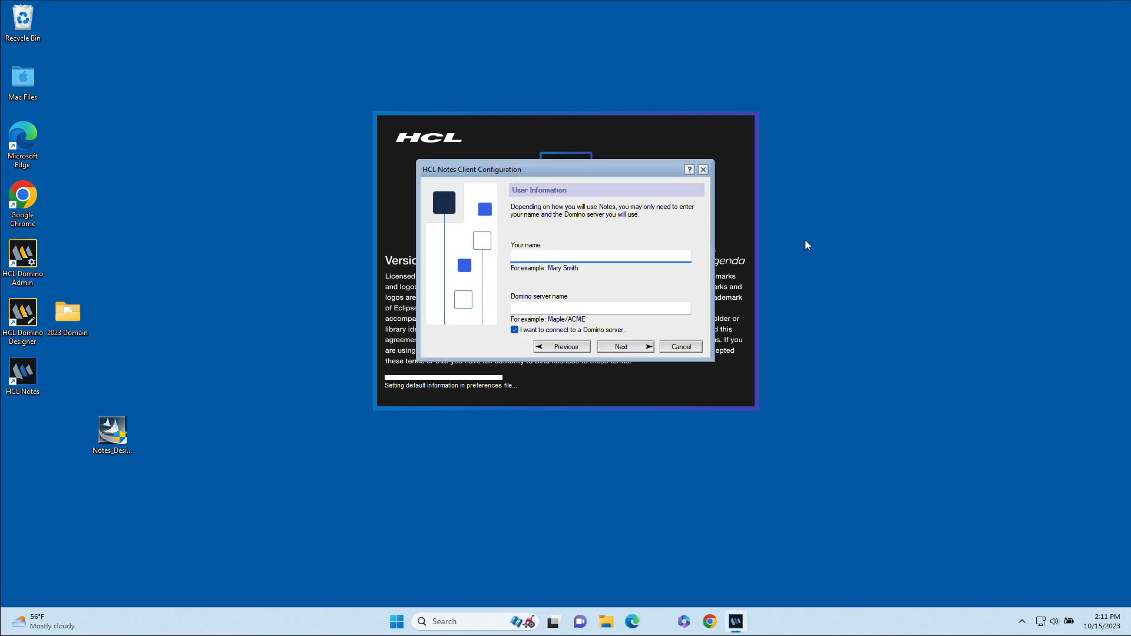
Step: Enter the user's full name and Domino server Yoda/NotesIn9, then look up the server
{"action": "type", "text": "David Leedy"}
{"action": "key", "text": "Tab"}
{"action": "type", "text": "Yo"}
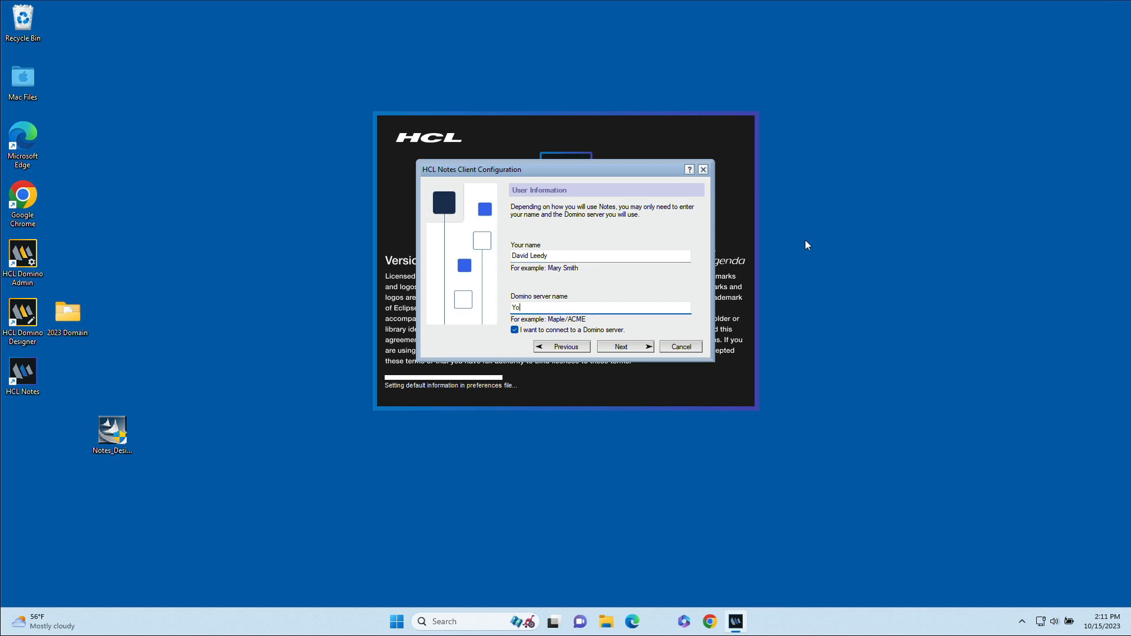
{"action": "type", "text": "da/NotesIn9"}
{"action": "left_click", "coordinate": [621, 349]}
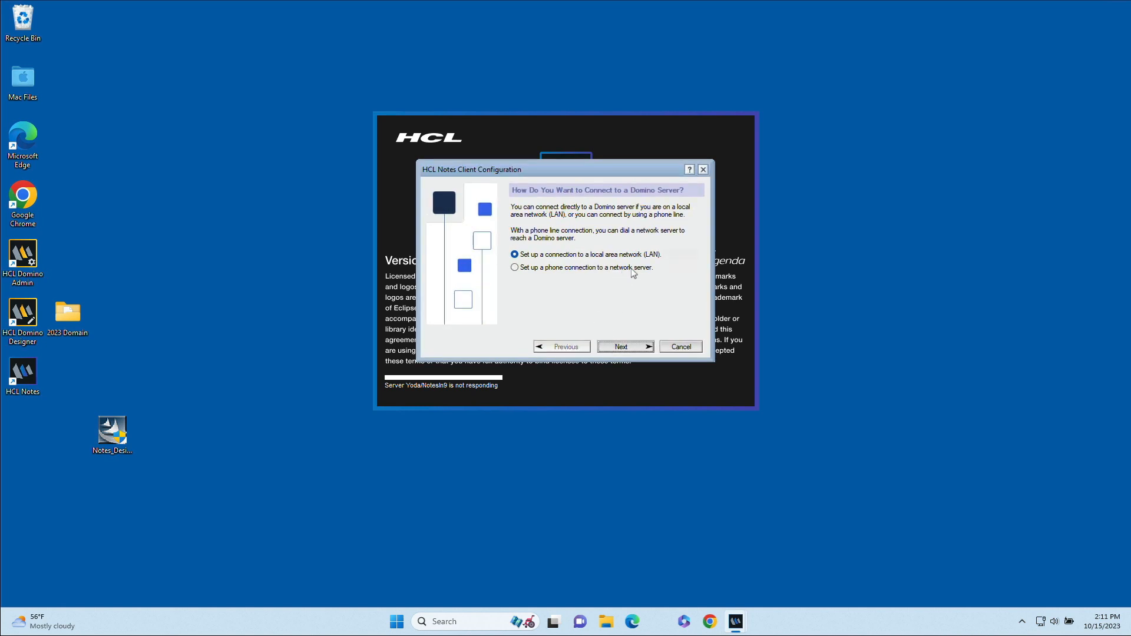
Step: Connect to Yoda/NotesIn9 over LAN using TCP/IP with server address 192.168.1.20
{"action": "left_click", "coordinate": [623, 347]}
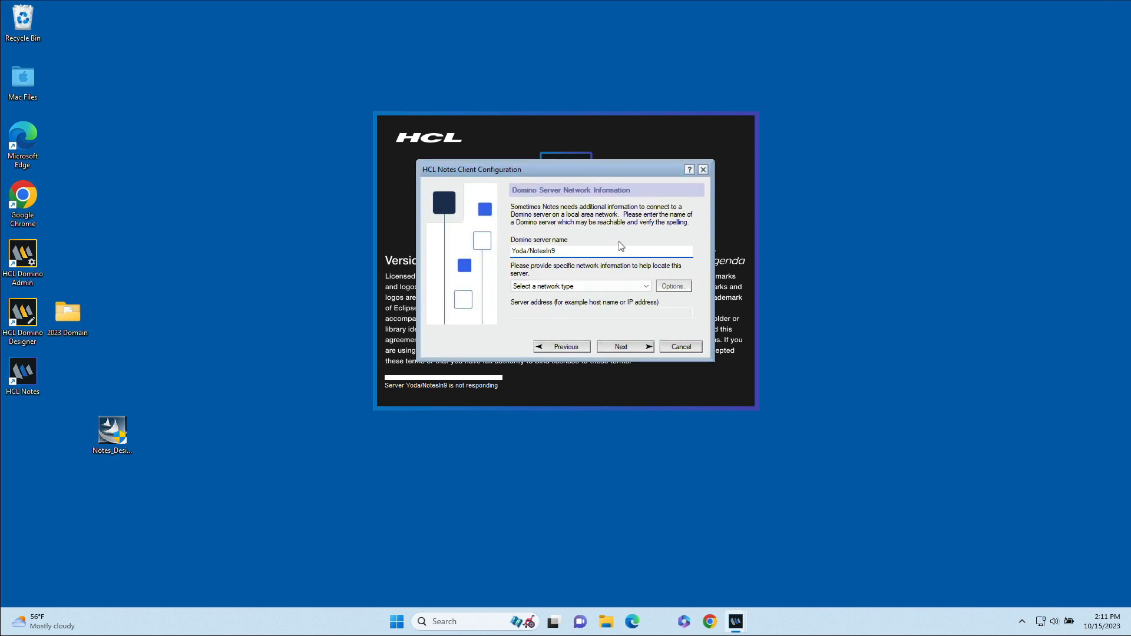
{"action": "left_click", "coordinate": [647, 287]}
{"action": "left_click", "coordinate": [573, 296]}
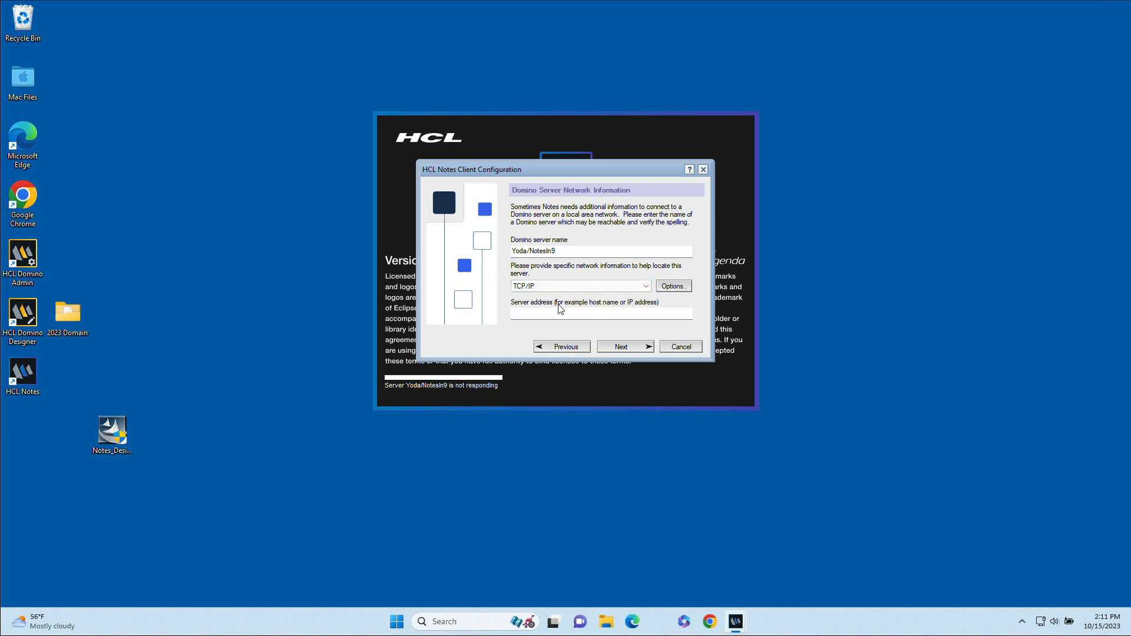
{"action": "left_click", "coordinate": [555, 312]}
{"action": "type", "text": "192.168.1.20"}
{"action": "left_click", "coordinate": [681, 287]}
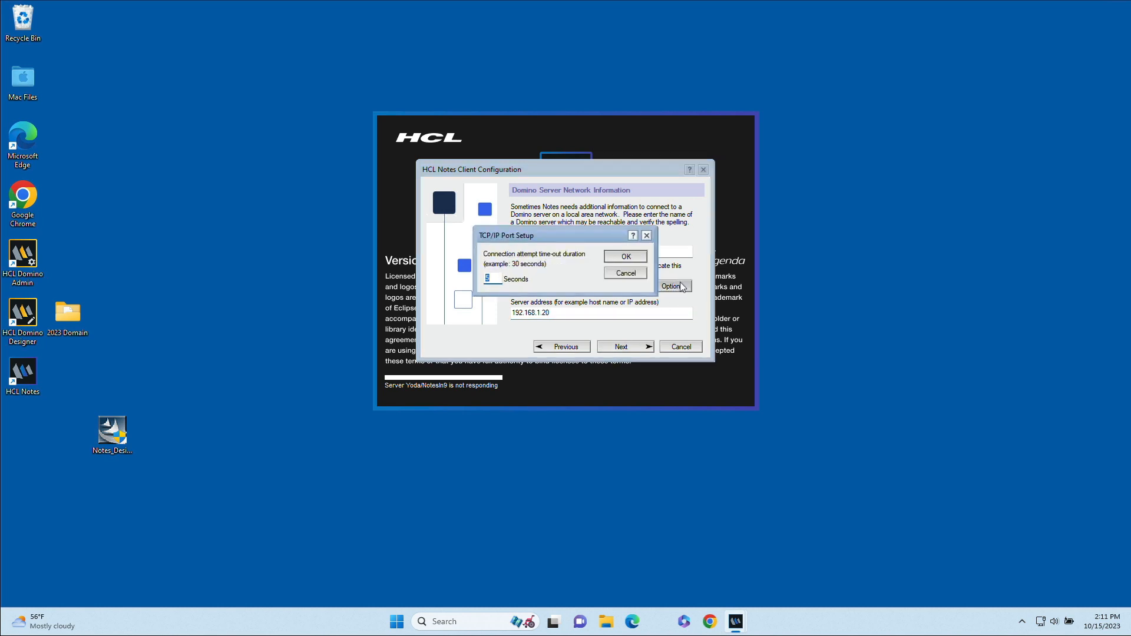
{"action": "left_click", "coordinate": [625, 272]}
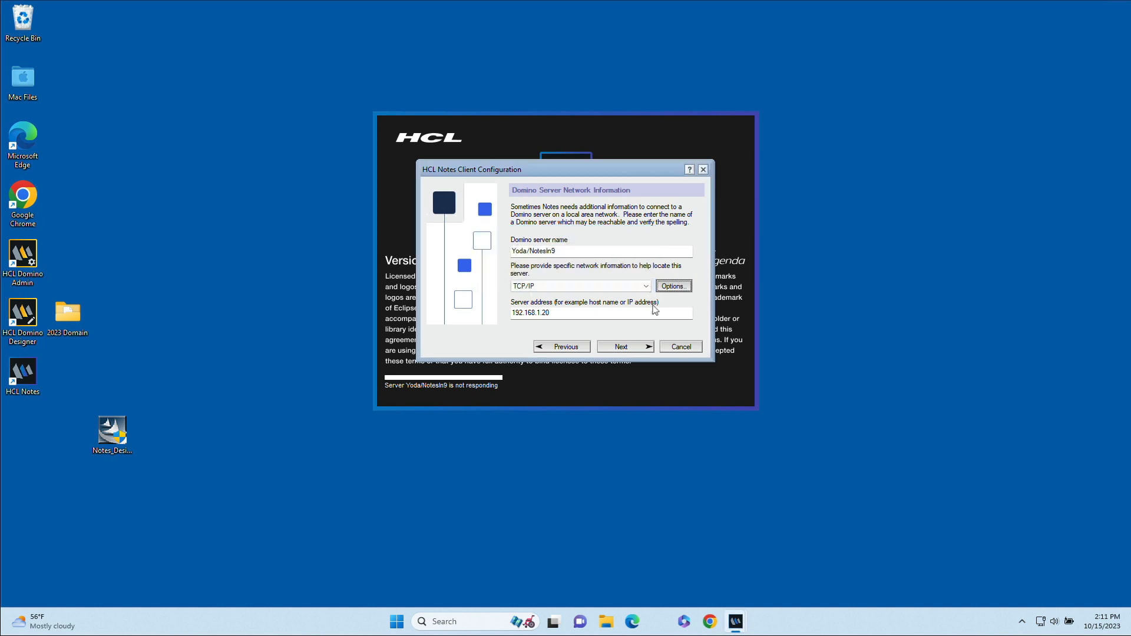
{"action": "left_click", "coordinate": [630, 348]}
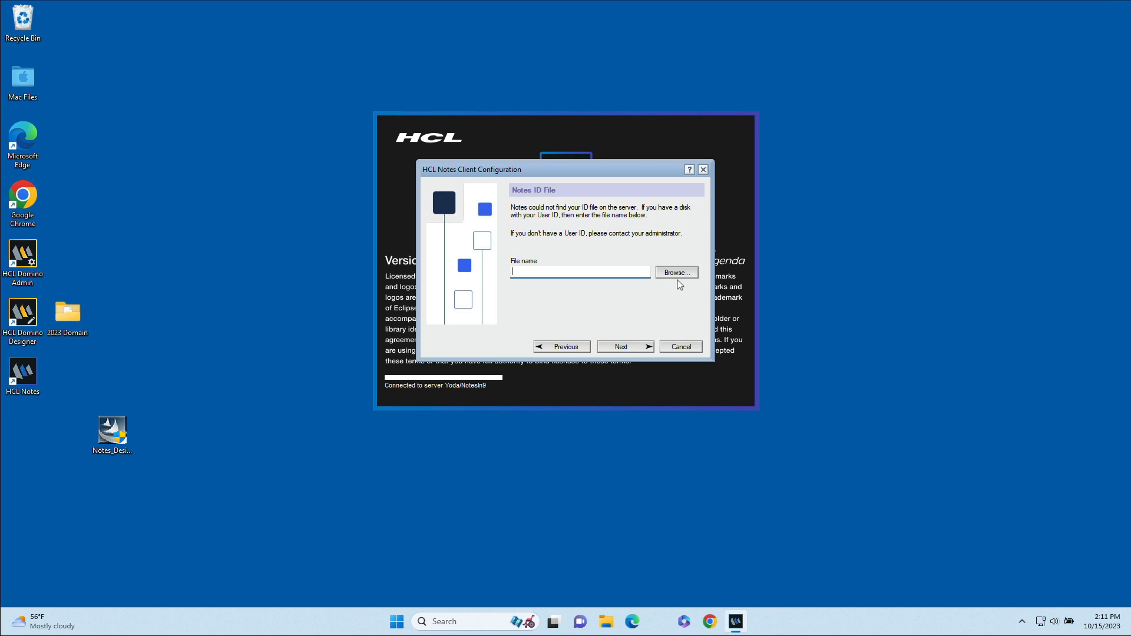
Step: Use the user's ID file from Desktop > 2023 Domain, copy it locally, and log in with its password
{"action": "left_click", "coordinate": [683, 273]}
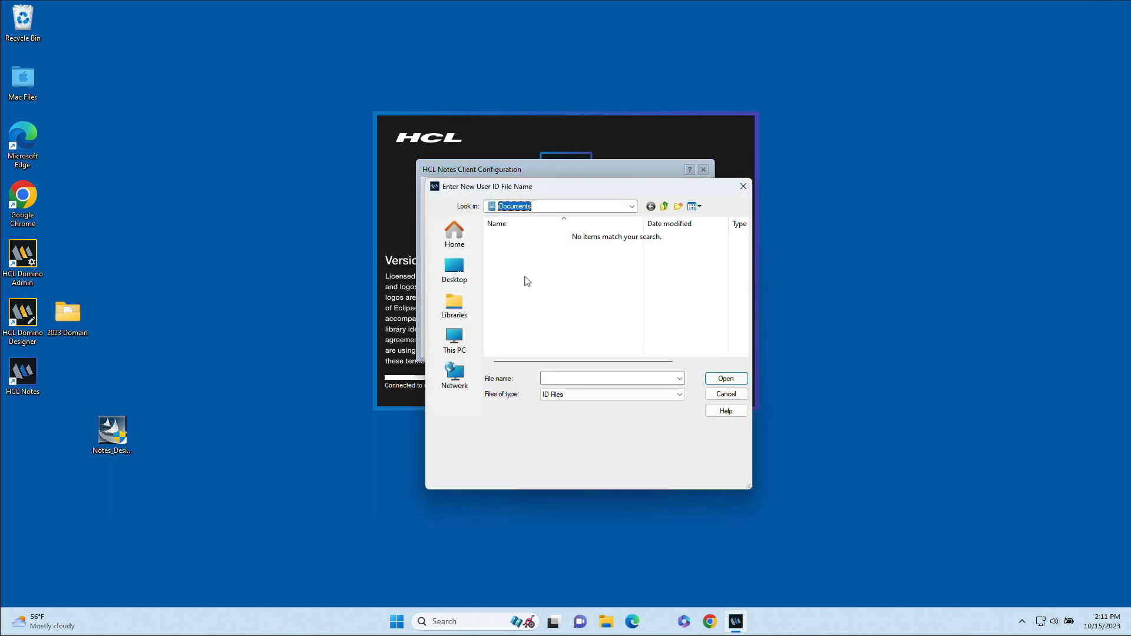
{"action": "left_click", "coordinate": [460, 276]}
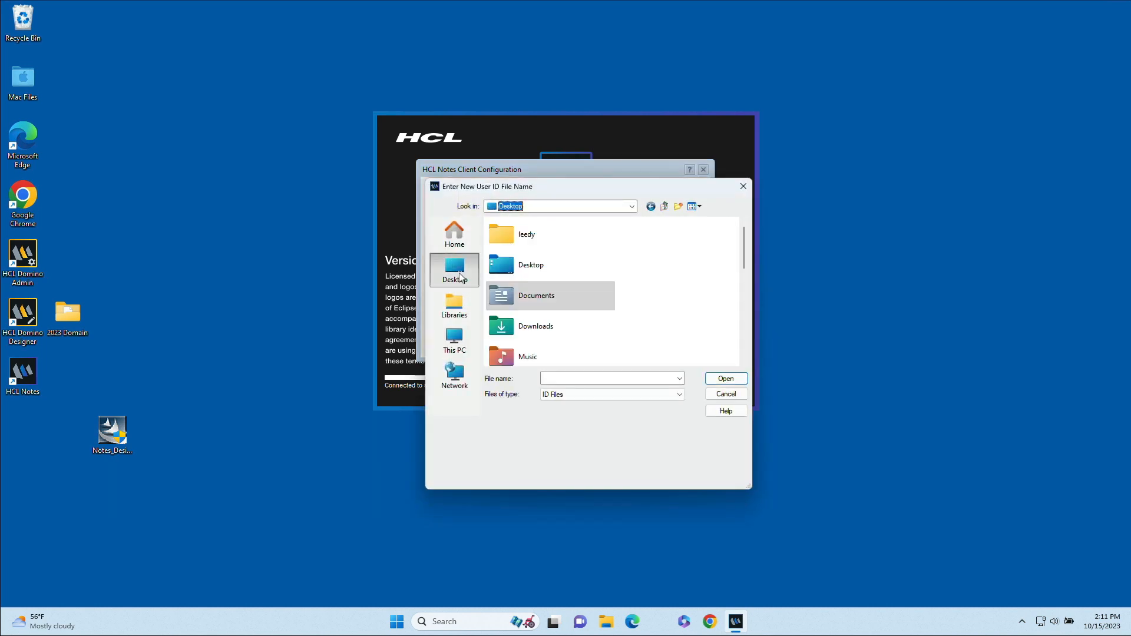
{"action": "scroll", "coordinate": [597, 300], "scroll_direction": "down", "scroll_amount": 3}
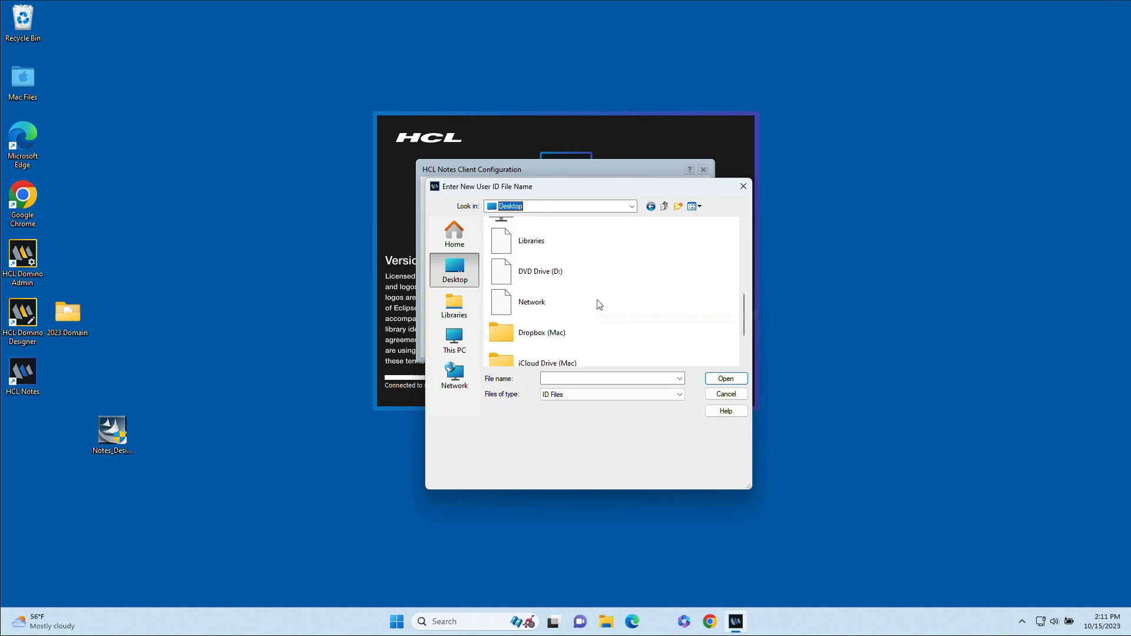
{"action": "scroll", "coordinate": [598, 305], "scroll_direction": "down", "scroll_amount": 2}
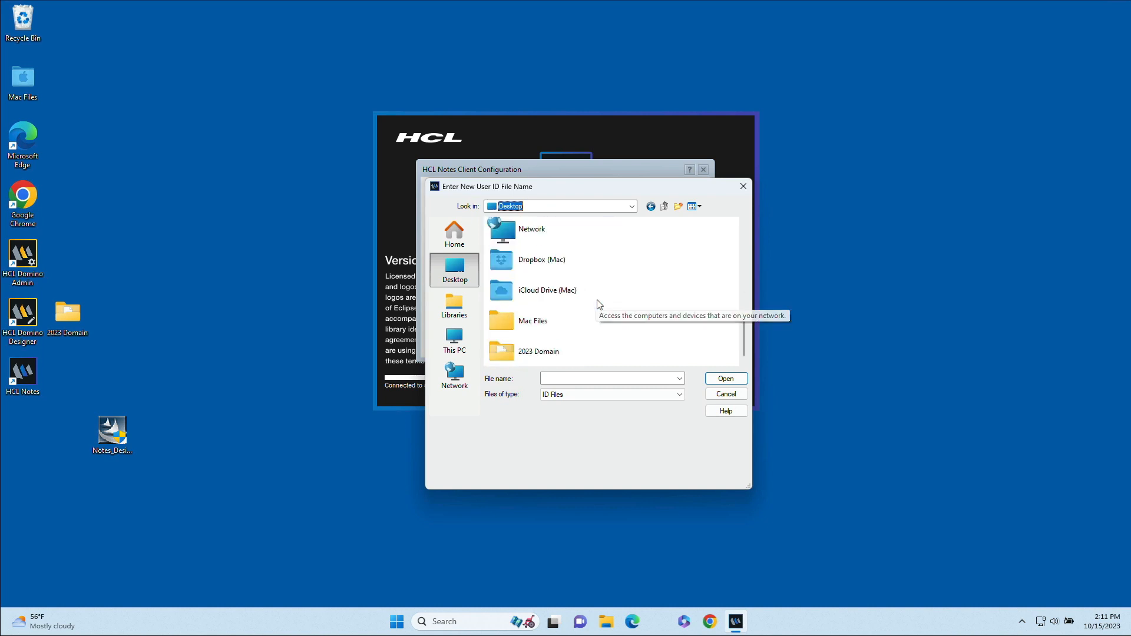
{"action": "double_click", "coordinate": [522, 349]}
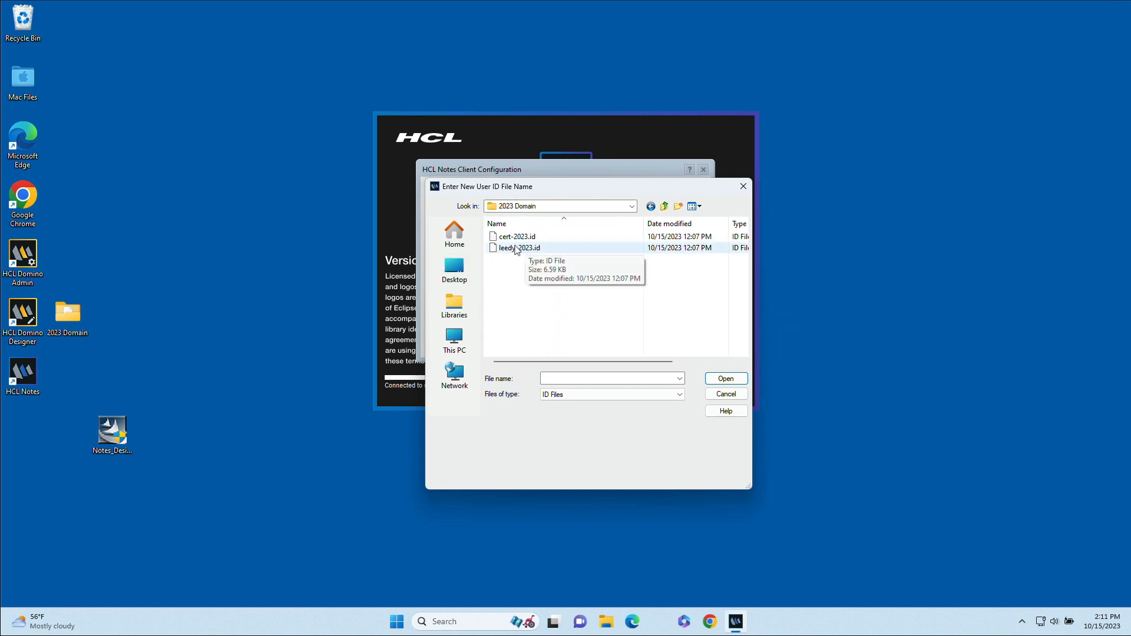
{"action": "left_click", "coordinate": [516, 249]}
{"action": "left_click", "coordinate": [730, 380]}
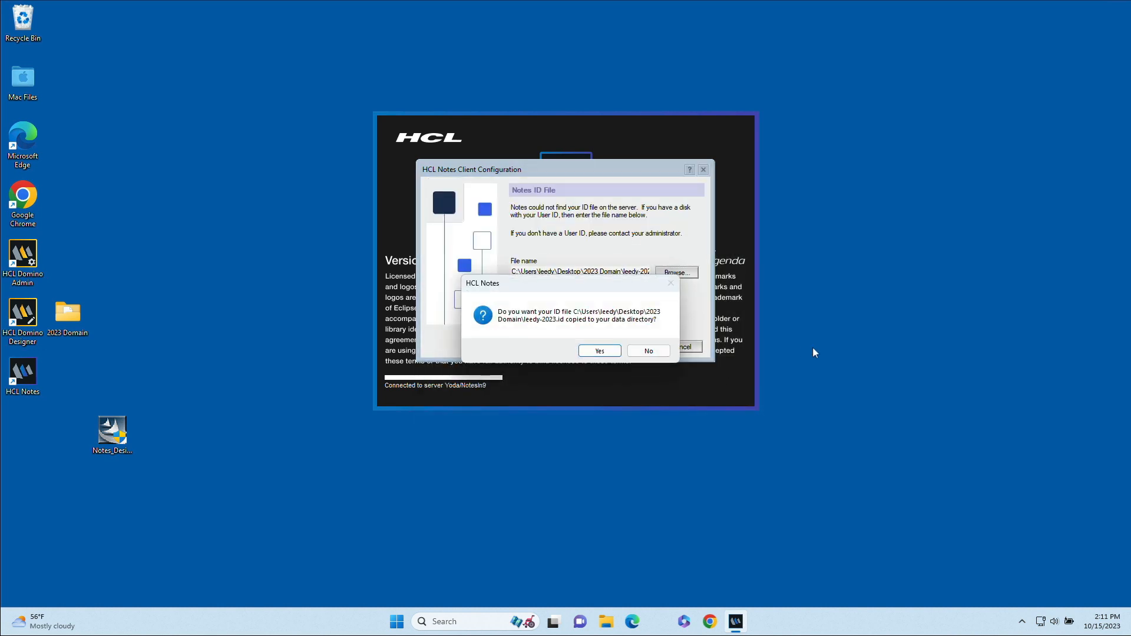
{"action": "left_click", "coordinate": [600, 350]}
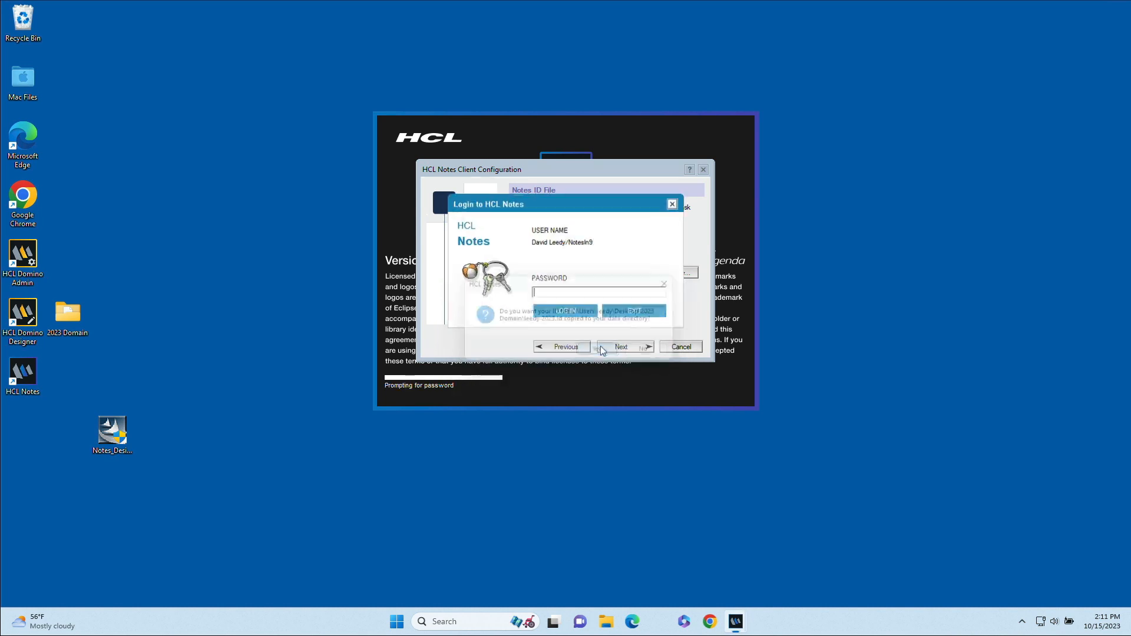
{"action": "type", "text": "************"}
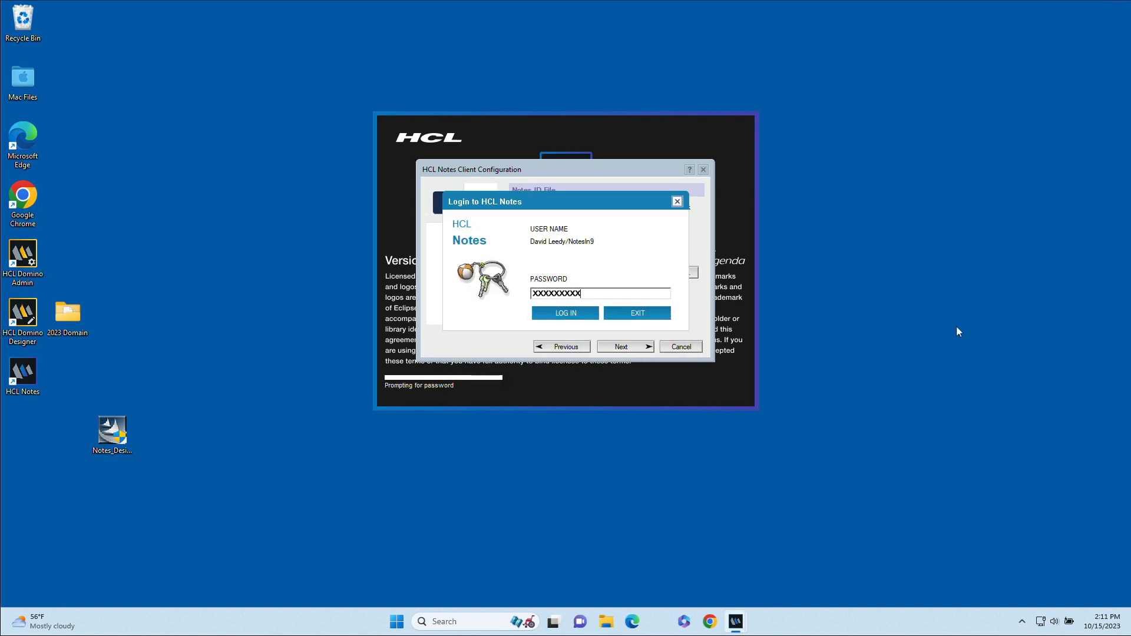
{"action": "key", "text": "Return"}
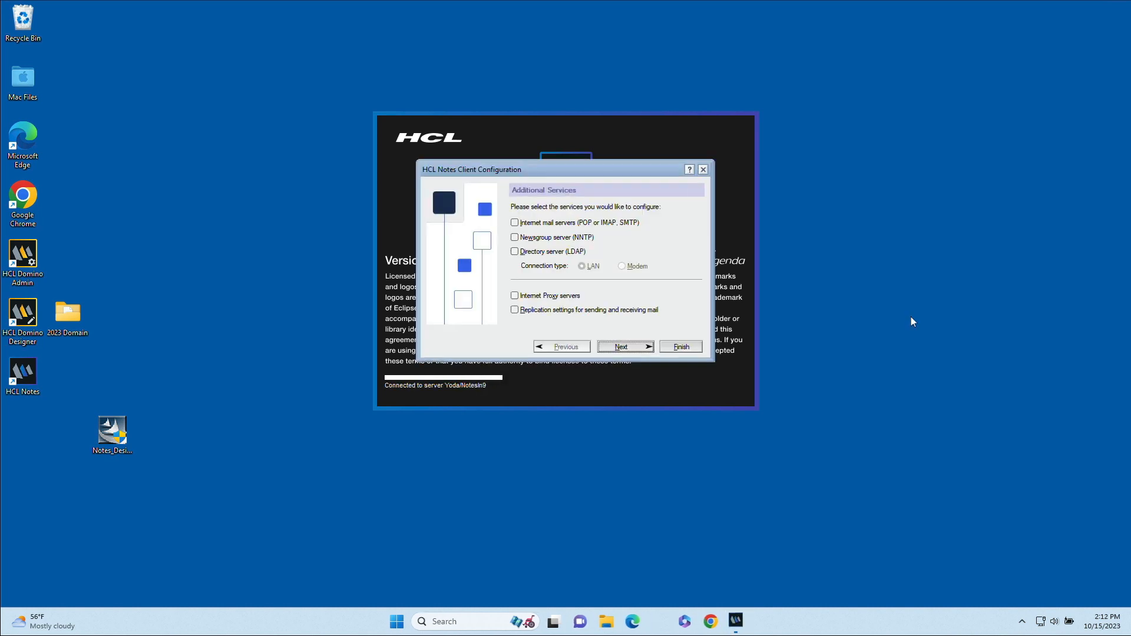
Step: Skip Additional Services, decline Notes as default email program, and disable that check permanently
{"action": "left_click", "coordinate": [625, 347]}
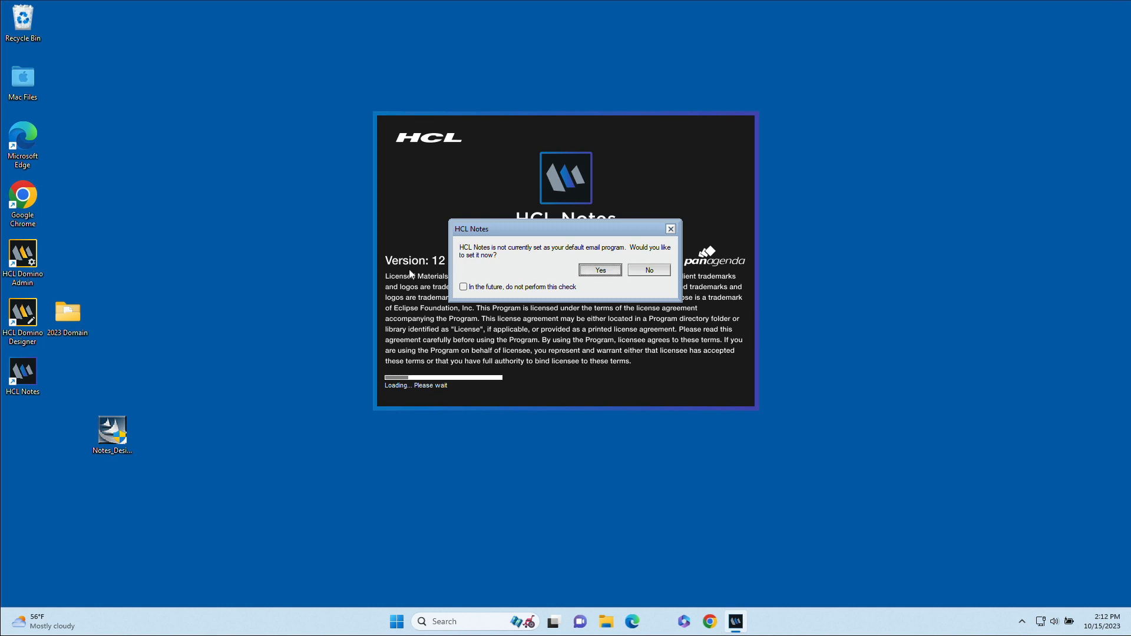
{"action": "left_click", "coordinate": [481, 287]}
{"action": "left_click", "coordinate": [650, 270]}
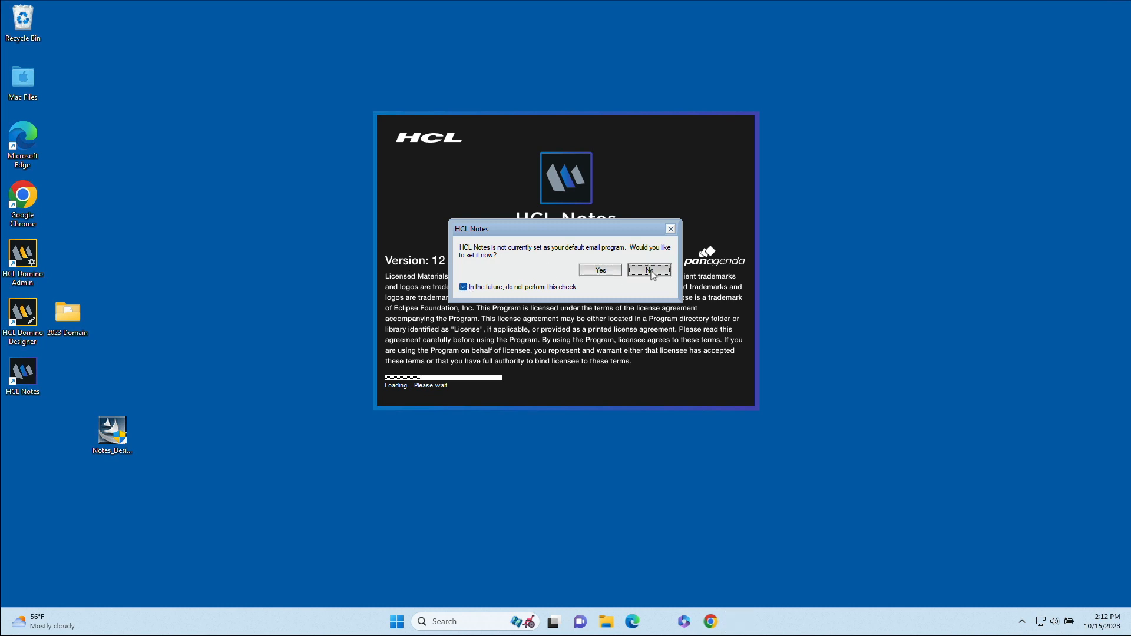